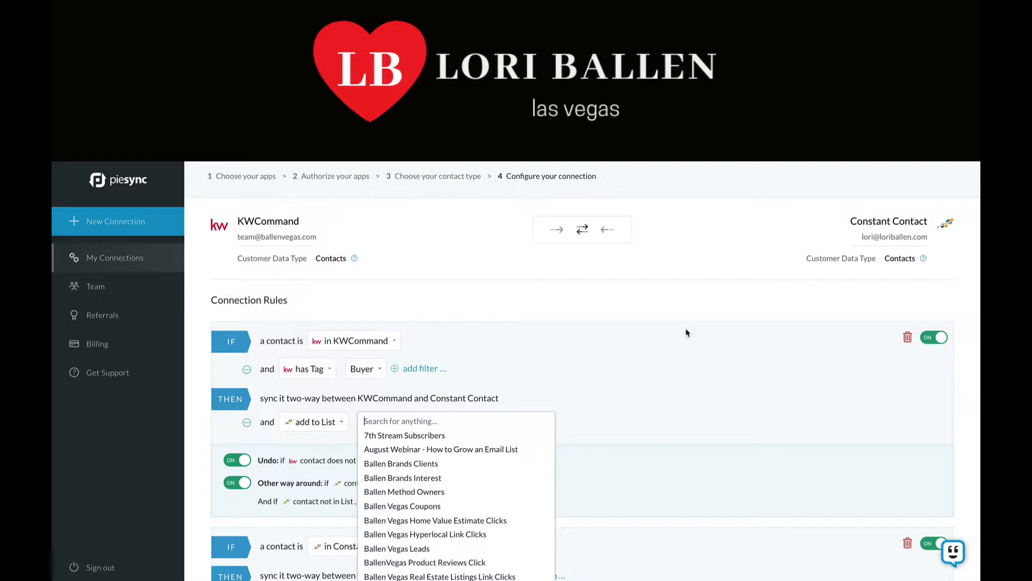
- Open the billing page in a separate tab and compare the prices and features of the Enterprise, Pro and Starter plans
{"action": "scroll", "coordinate": [555, 342], "scroll_direction": "down", "scroll_amount": 1}
{"action": "scroll", "coordinate": [555, 341], "scroll_direction": "up", "scroll_amount": 1}
{"action": "right_click", "coordinate": [114, 343]}
{"action": "key", "text": "Escape"}
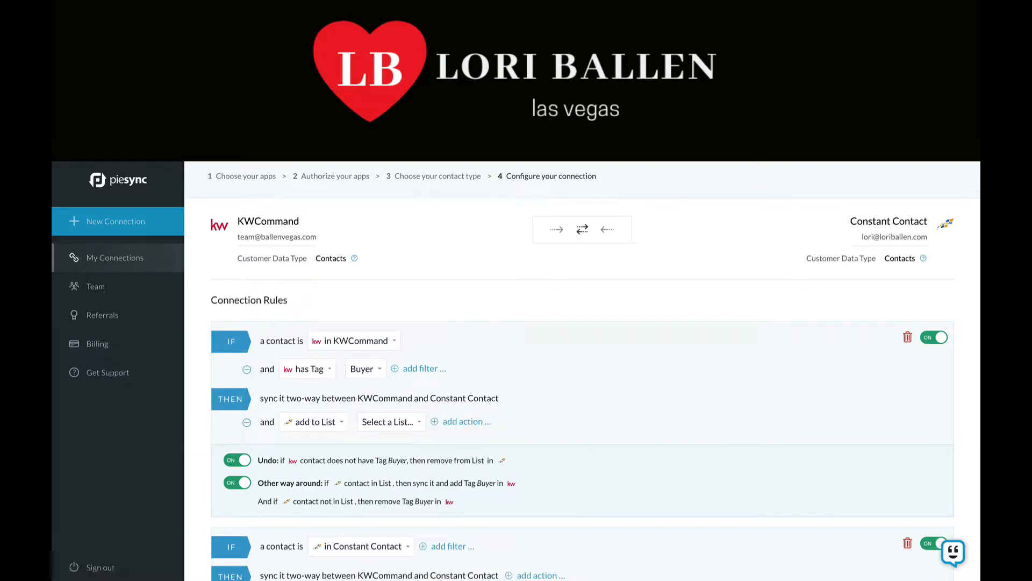
{"action": "left_click", "coordinate": [484, 27]}
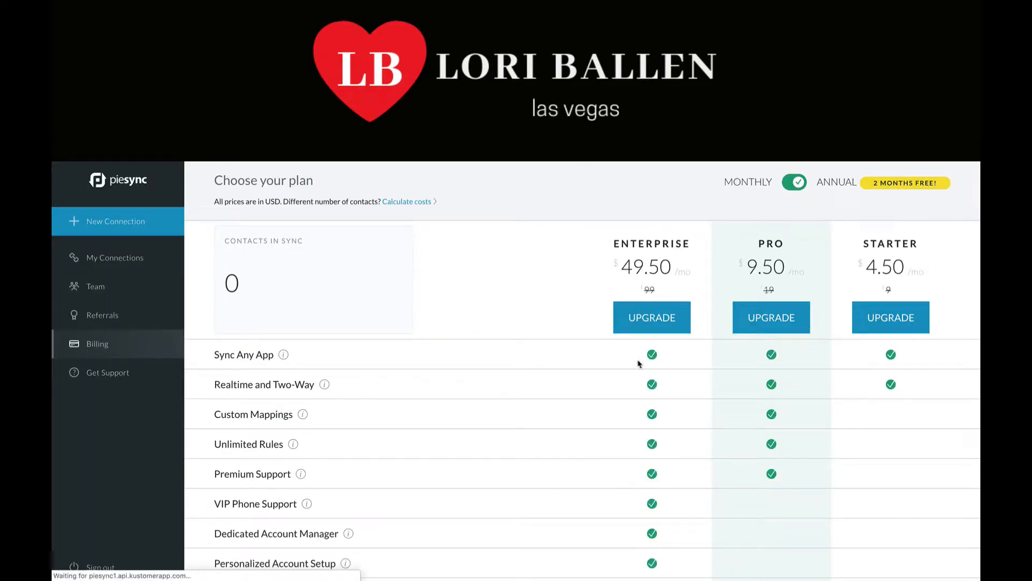
{"action": "scroll", "coordinate": [897, 263], "scroll_direction": "down", "scroll_amount": 1}
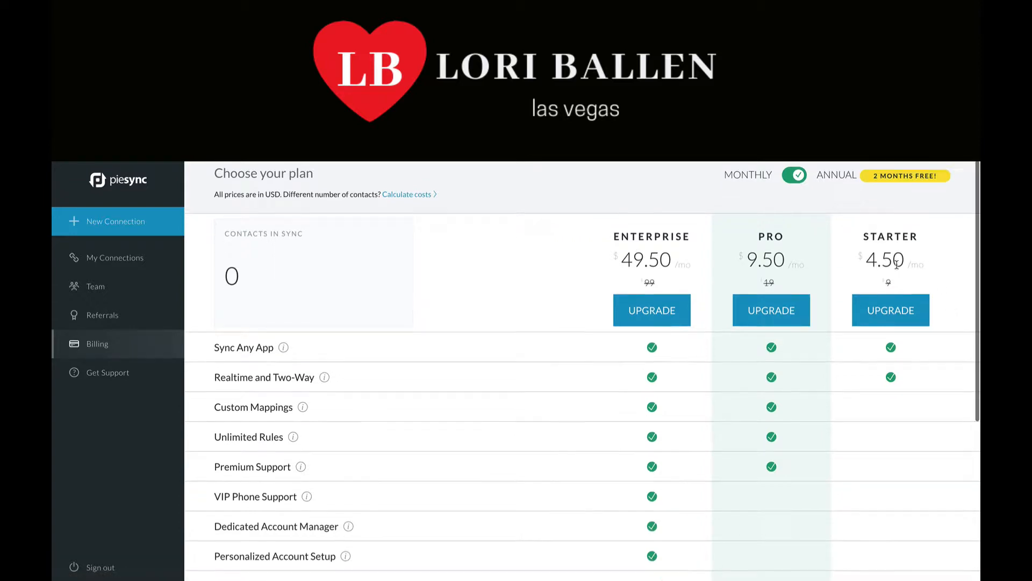
{"action": "scroll", "coordinate": [897, 263], "scroll_direction": "down", "scroll_amount": 3}
{"action": "scroll", "coordinate": [897, 263], "scroll_direction": "up", "scroll_amount": 3}
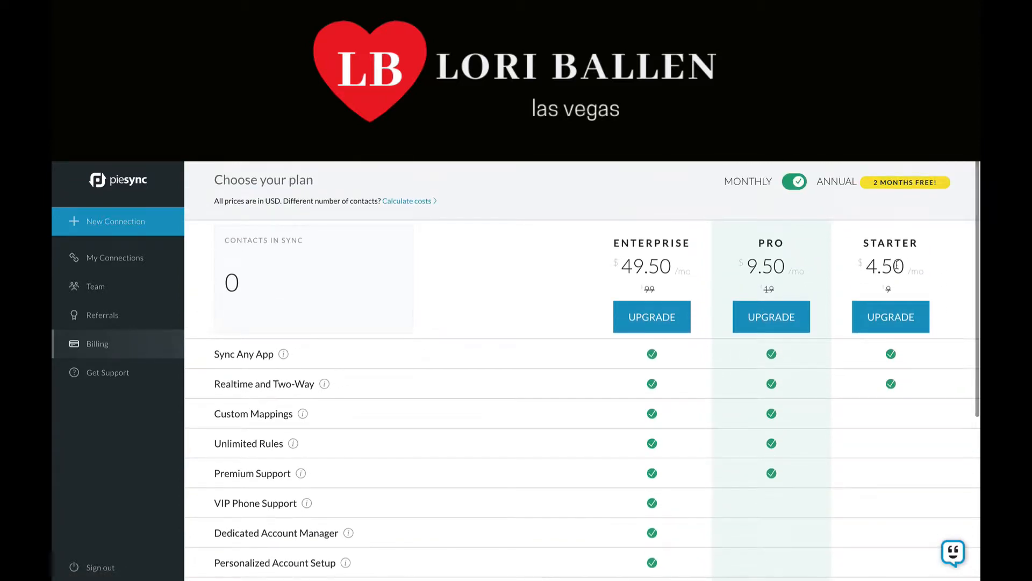
{"action": "scroll", "coordinate": [897, 264], "scroll_direction": "down", "scroll_amount": 4}
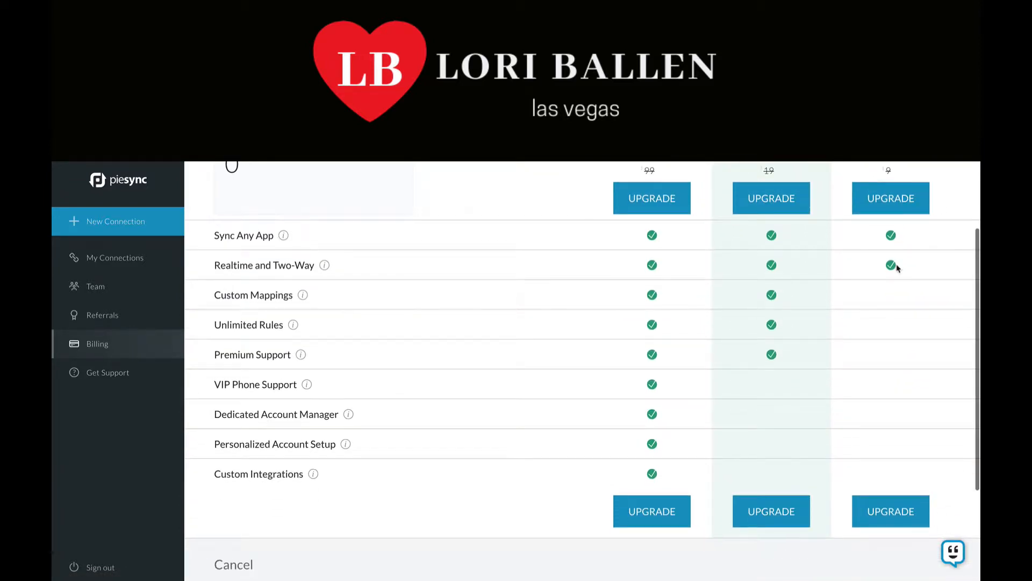
{"action": "scroll", "coordinate": [897, 267], "scroll_direction": "down", "scroll_amount": 1}
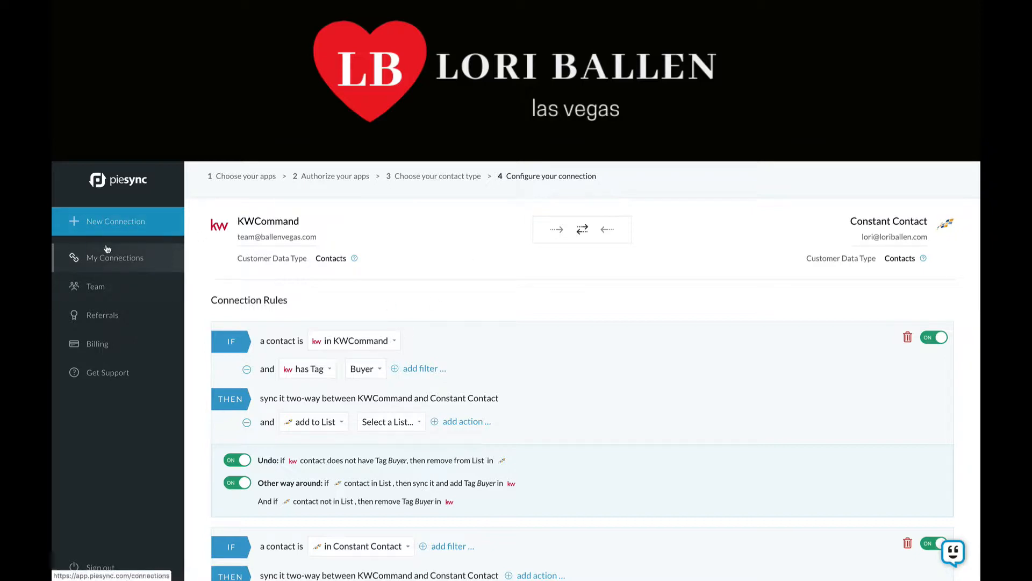
- Open the new connection page in a separate tab and examine the full catalogue of services available to connect
{"action": "right_click", "coordinate": [122, 223]}
{"action": "left_click", "coordinate": [145, 224]}
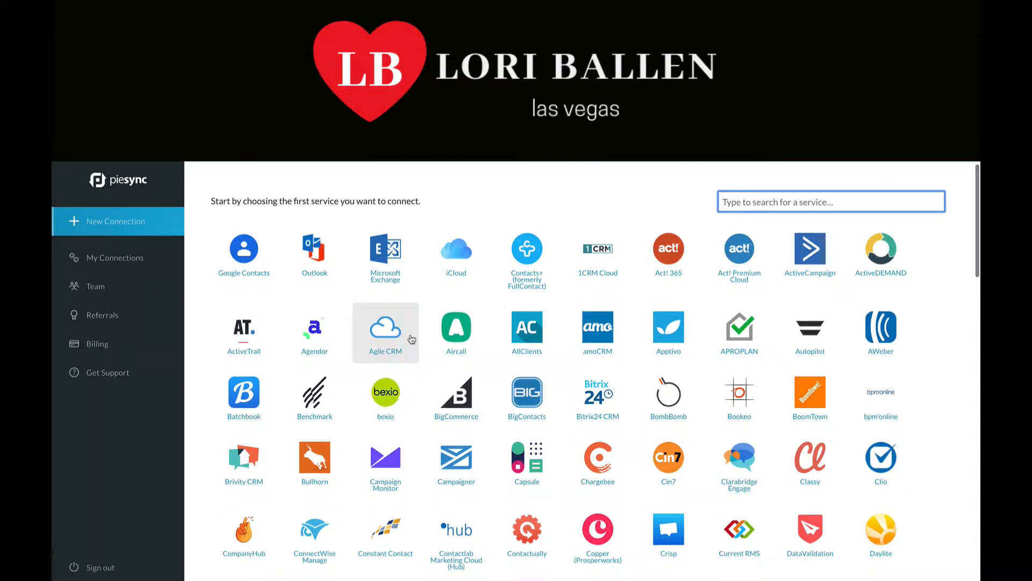
{"action": "scroll", "coordinate": [413, 339], "scroll_direction": "down", "scroll_amount": 3}
{"action": "scroll", "coordinate": [412, 339], "scroll_direction": "down", "scroll_amount": 10}
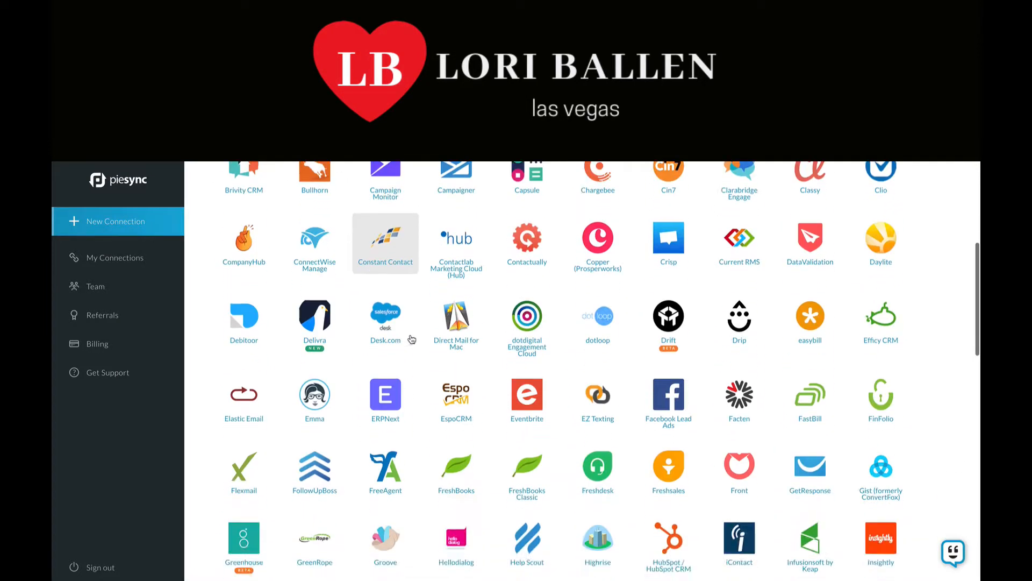
{"action": "scroll", "coordinate": [411, 339], "scroll_direction": "down", "scroll_amount": 5}
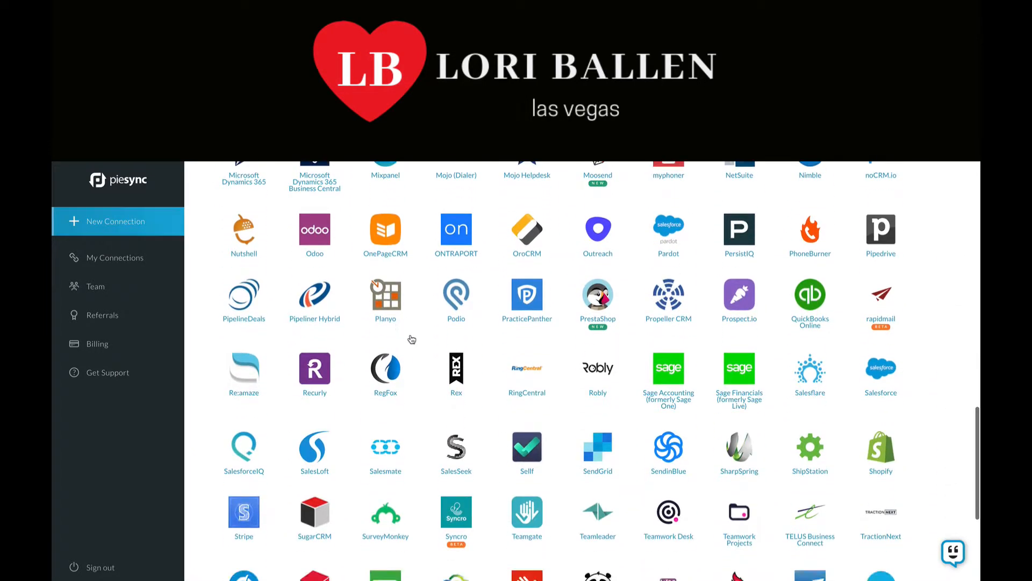
{"action": "scroll", "coordinate": [412, 339], "scroll_direction": "up", "scroll_amount": 6}
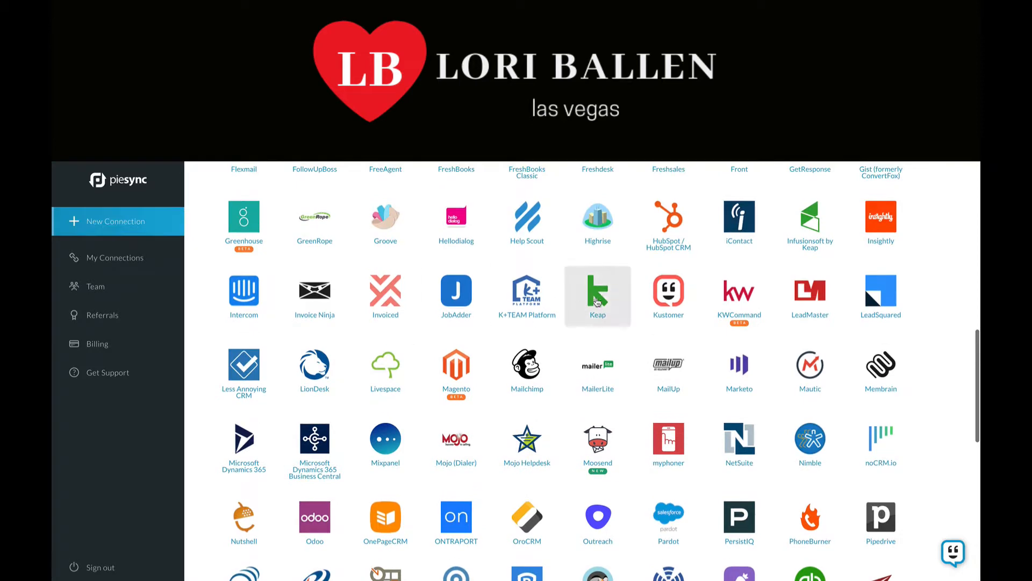
{"action": "scroll", "coordinate": [509, 342], "scroll_direction": "down", "scroll_amount": 1}
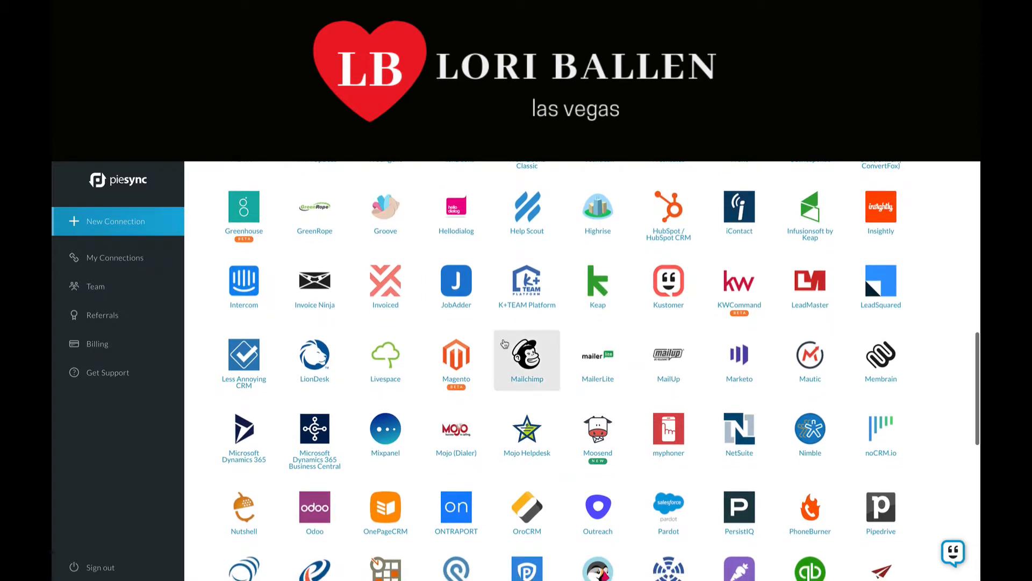
{"action": "scroll", "coordinate": [666, 273], "scroll_direction": "down", "scroll_amount": 8}
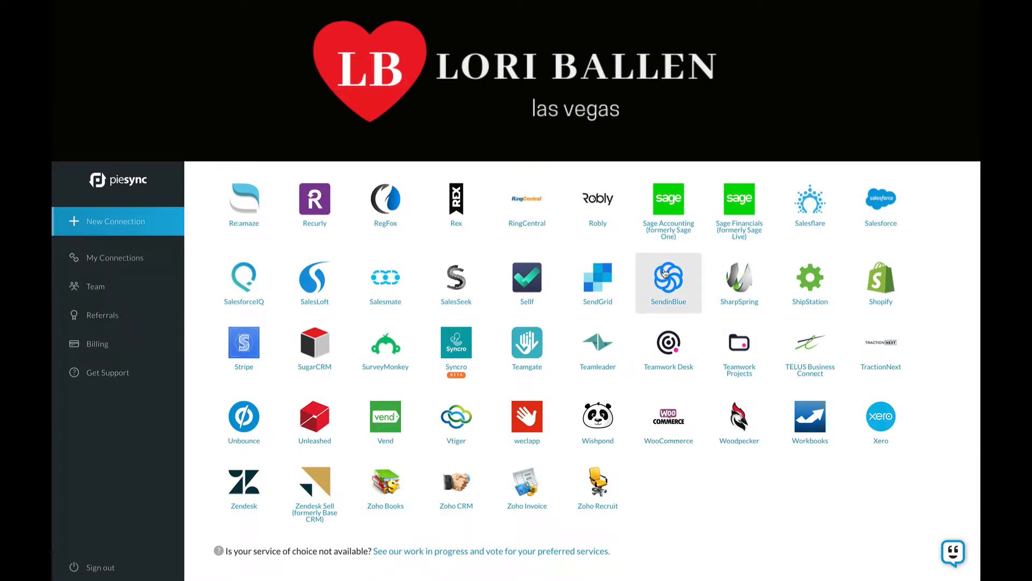
{"action": "scroll", "coordinate": [666, 273], "scroll_direction": "down", "scroll_amount": 2}
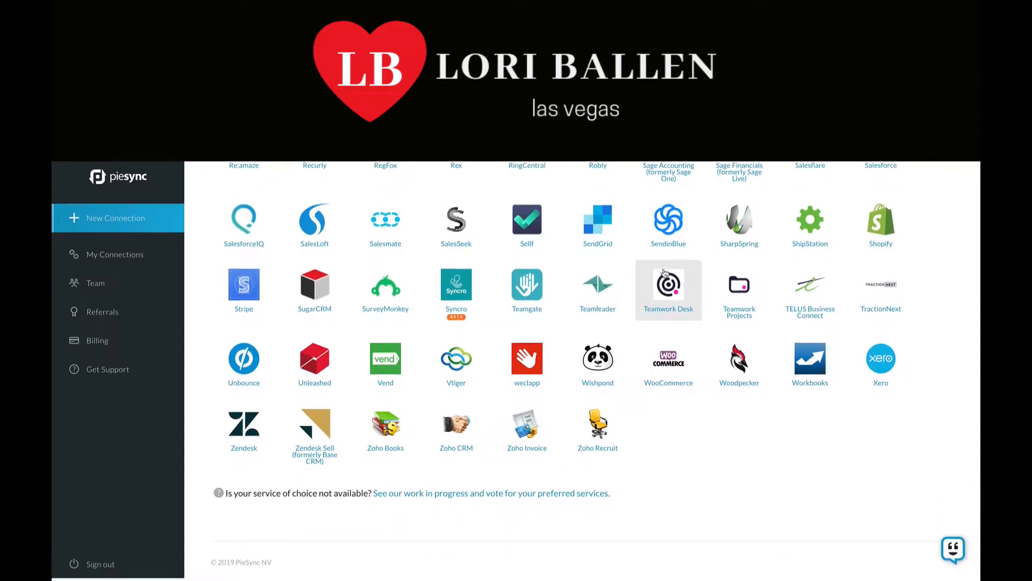
{"action": "scroll", "coordinate": [694, 395], "scroll_direction": "up", "scroll_amount": 1}
{"action": "scroll", "coordinate": [693, 395], "scroll_direction": "up", "scroll_amount": 7}
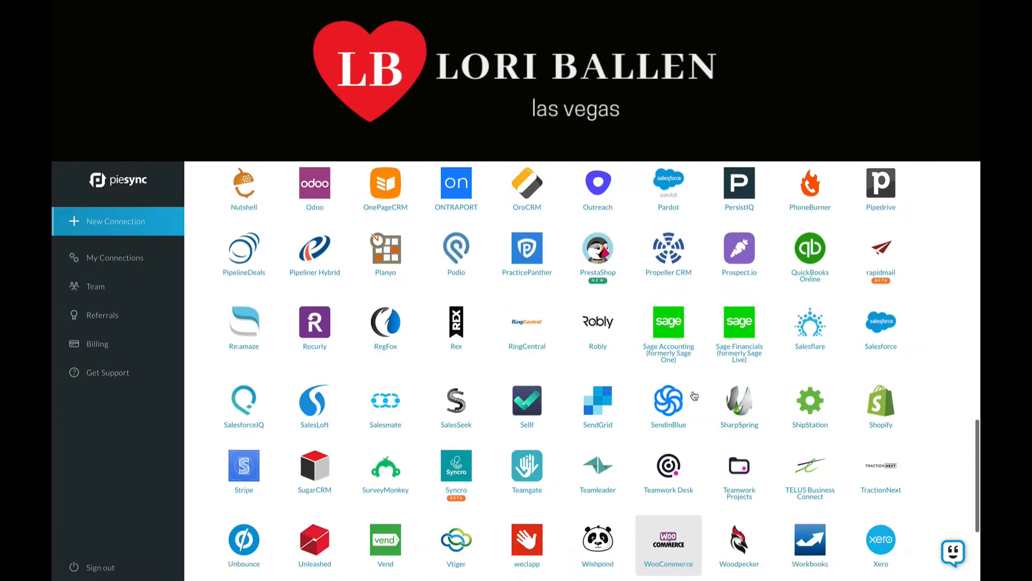
{"action": "scroll", "coordinate": [694, 396], "scroll_direction": "up", "scroll_amount": 10}
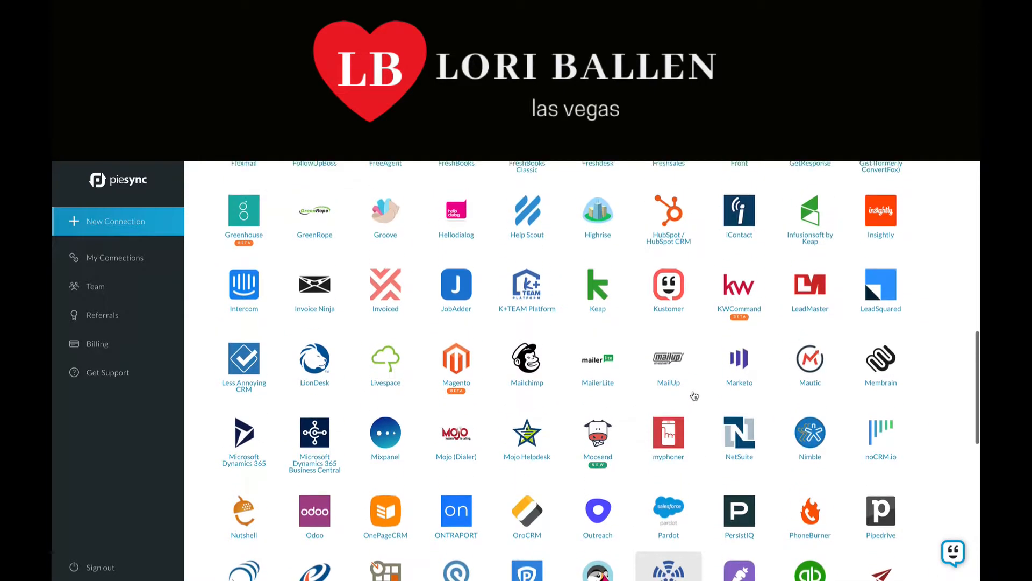
{"action": "scroll", "coordinate": [694, 396], "scroll_direction": "down", "scroll_amount": 12}
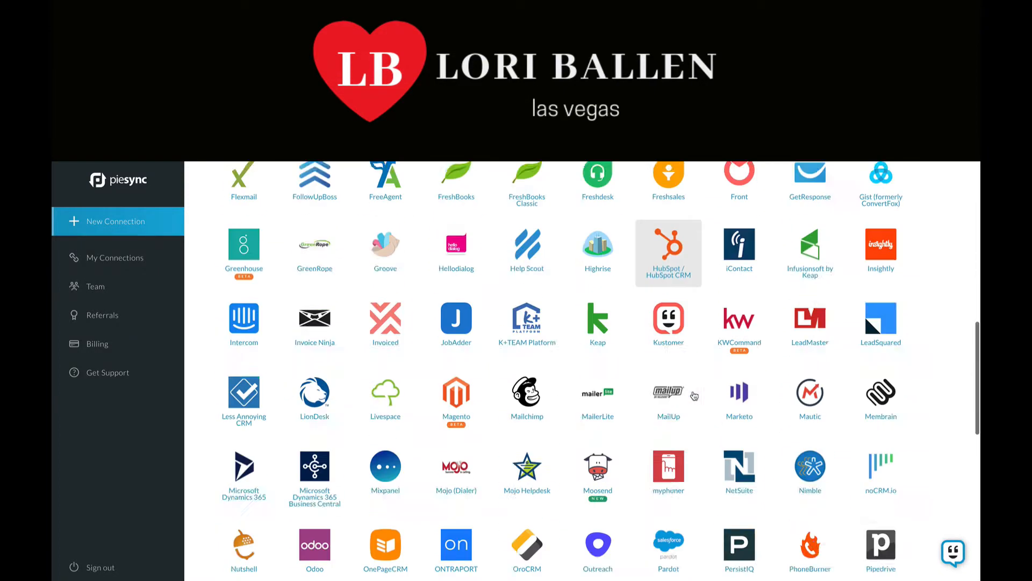
{"action": "scroll", "coordinate": [874, 377], "scroll_direction": "up", "scroll_amount": 7}
{"action": "scroll", "coordinate": [874, 425], "scroll_direction": "down", "scroll_amount": 3}
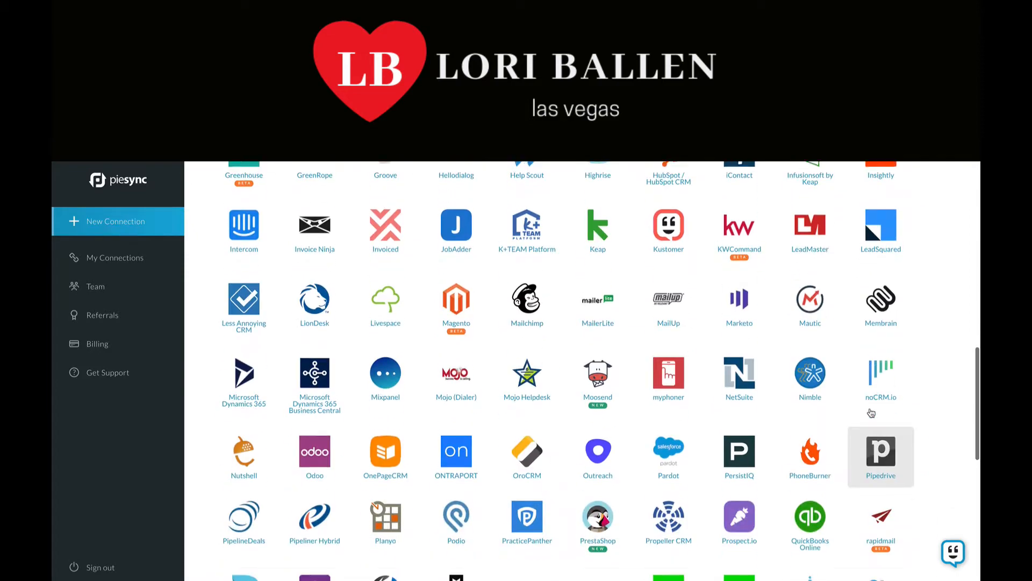
{"action": "scroll", "coordinate": [538, 462], "scroll_direction": "up", "scroll_amount": 4}
{"action": "scroll", "coordinate": [541, 476], "scroll_direction": "up", "scroll_amount": 10}
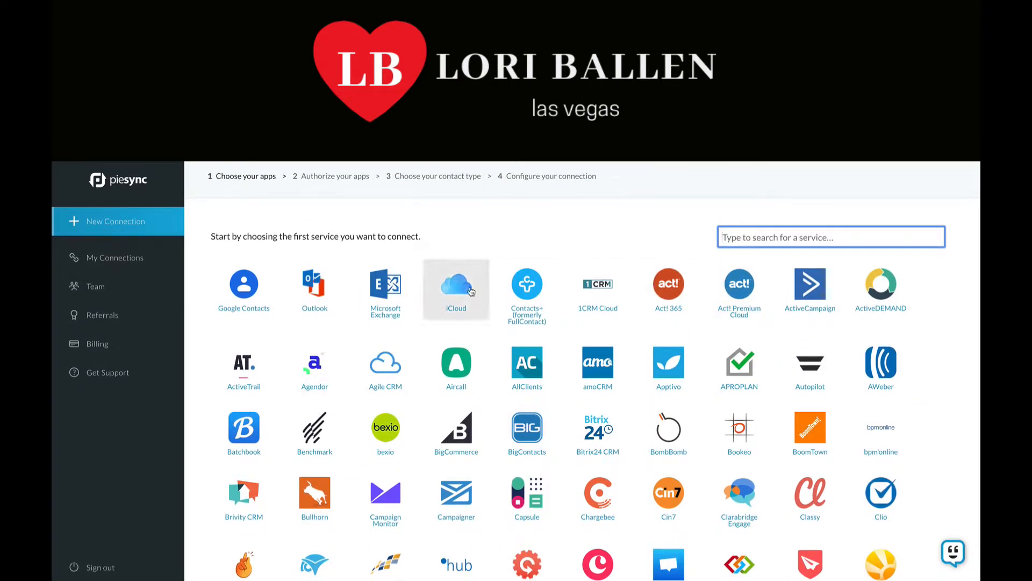
- Choose GetResponse as the first service of the new connection
{"action": "scroll", "coordinate": [534, 387], "scroll_direction": "down", "scroll_amount": 1}
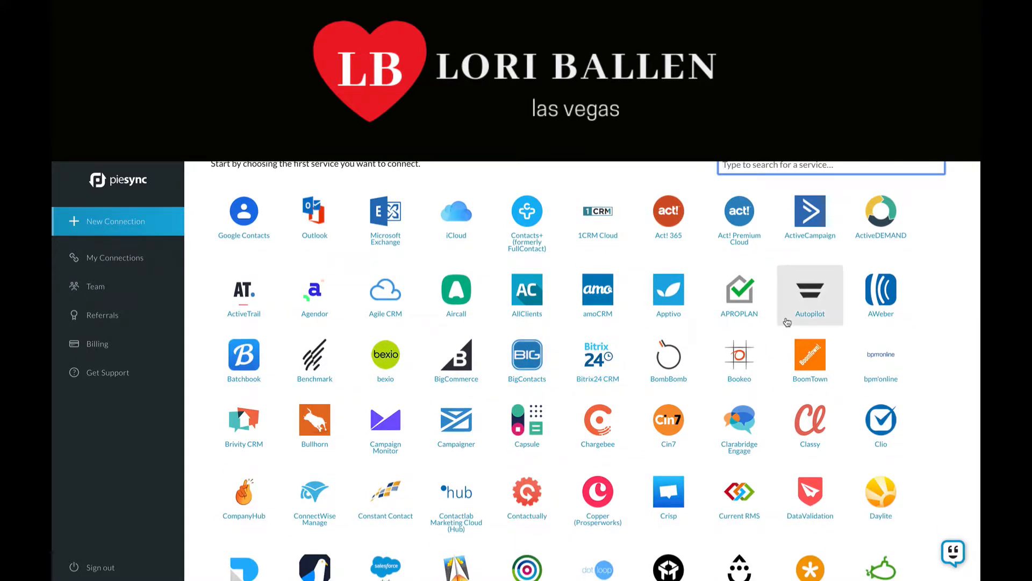
{"action": "scroll", "coordinate": [786, 322], "scroll_direction": "down", "scroll_amount": 4}
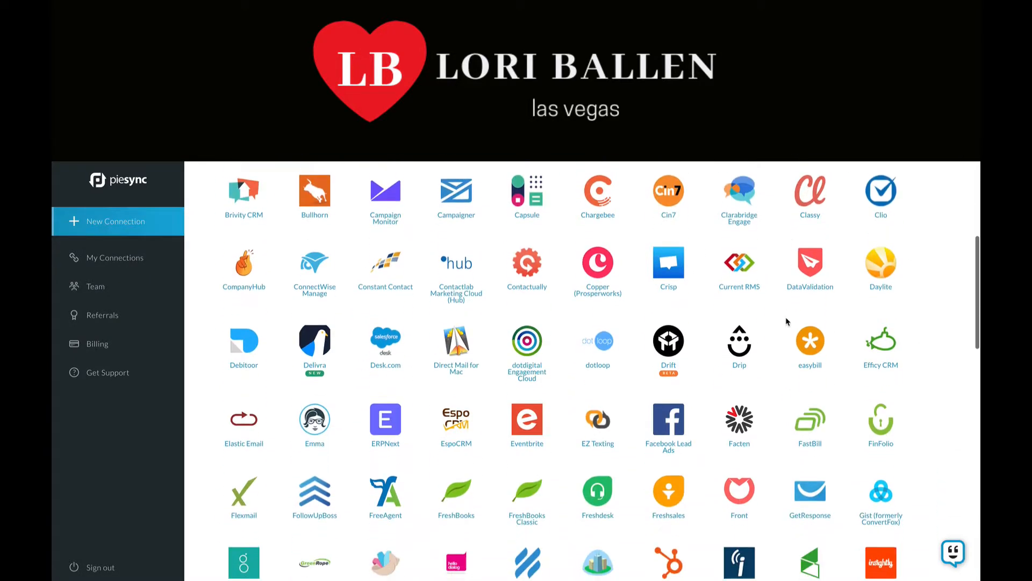
{"action": "scroll", "coordinate": [787, 321], "scroll_direction": "down", "scroll_amount": 1}
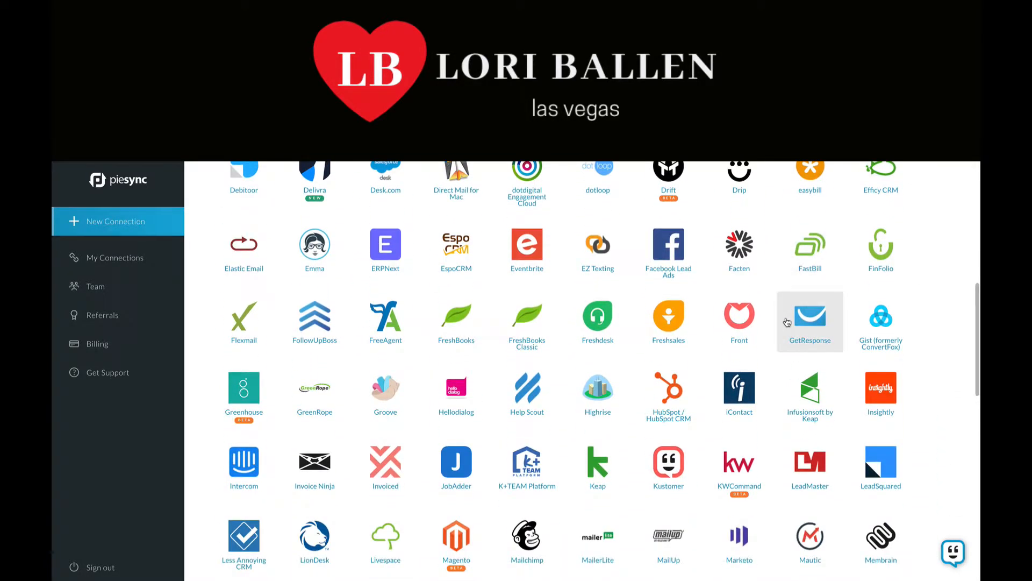
{"action": "scroll", "coordinate": [787, 322], "scroll_direction": "up", "scroll_amount": 8}
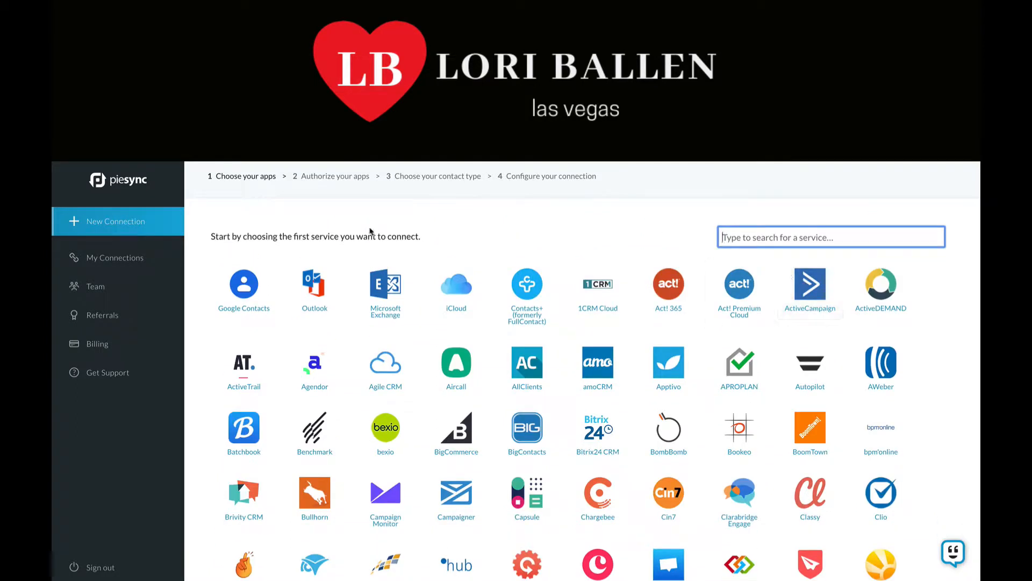
{"action": "scroll", "coordinate": [446, 261], "scroll_direction": "down", "scroll_amount": 1}
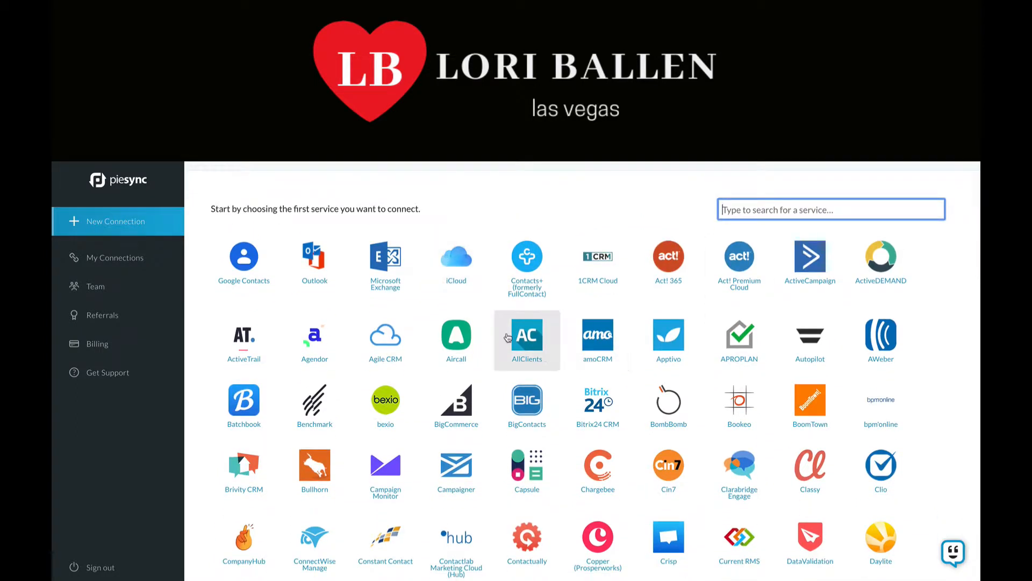
{"action": "scroll", "coordinate": [507, 337], "scroll_direction": "down", "scroll_amount": 3}
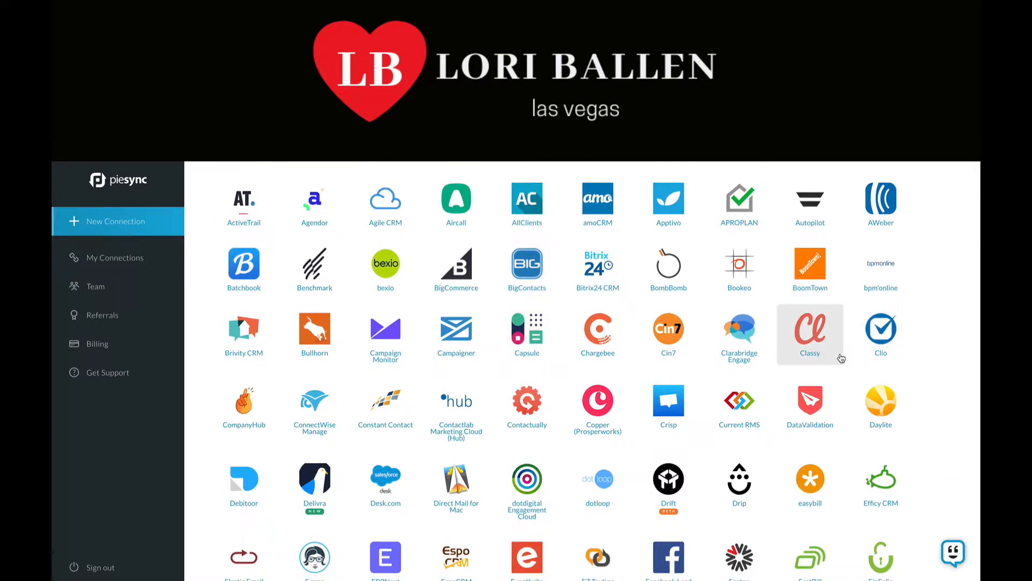
{"action": "scroll", "coordinate": [839, 356], "scroll_direction": "down", "scroll_amount": 1}
{"action": "scroll", "coordinate": [841, 358], "scroll_direction": "down", "scroll_amount": 3}
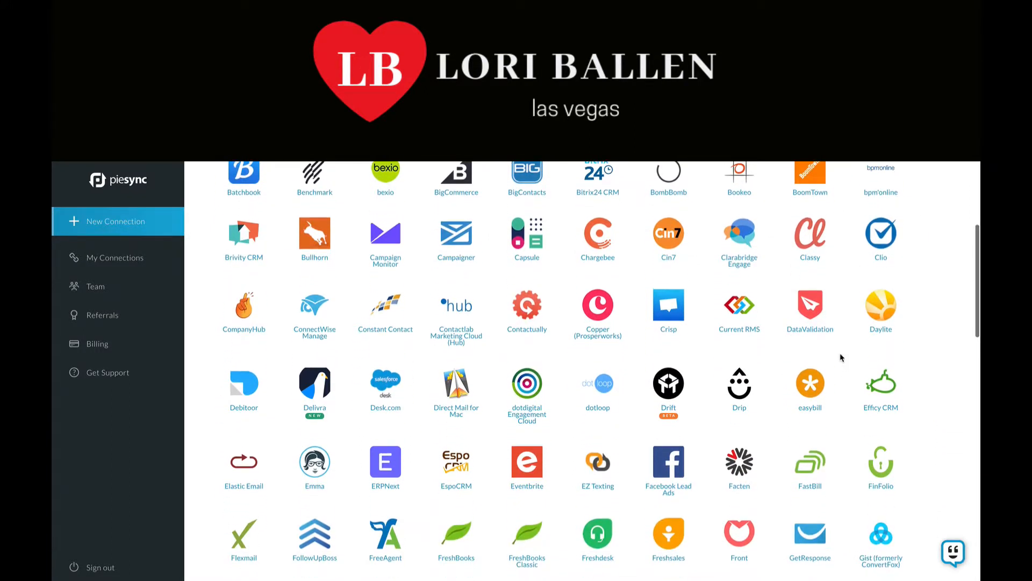
{"action": "scroll", "coordinate": [841, 359], "scroll_direction": "down", "scroll_amount": 4}
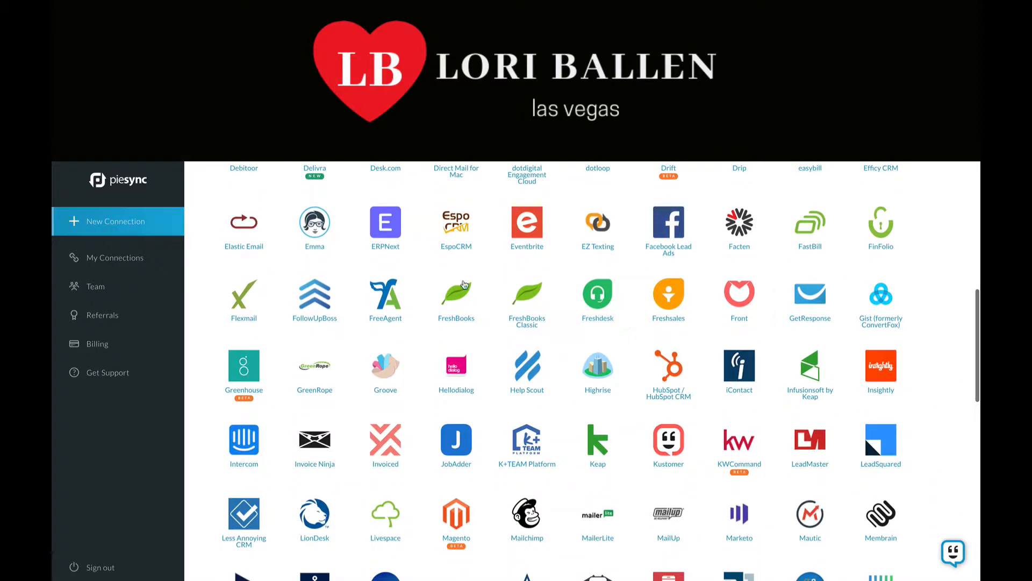
{"action": "left_click", "coordinate": [806, 288]}
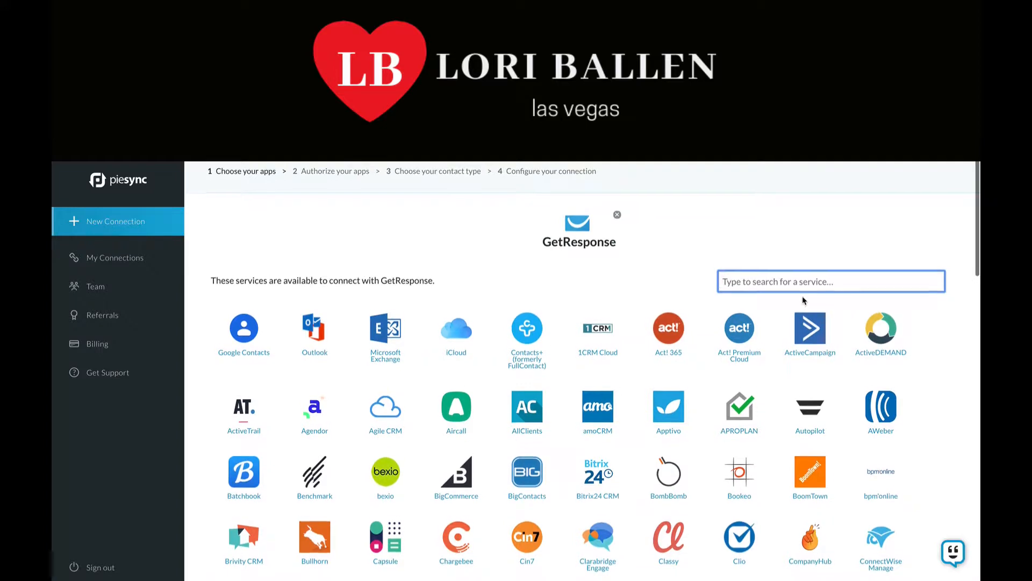
- Examine the services that can be connected with GetResponse
{"action": "scroll", "coordinate": [804, 301], "scroll_direction": "down", "scroll_amount": 2}
{"action": "scroll", "coordinate": [804, 301], "scroll_direction": "down", "scroll_amount": 1}
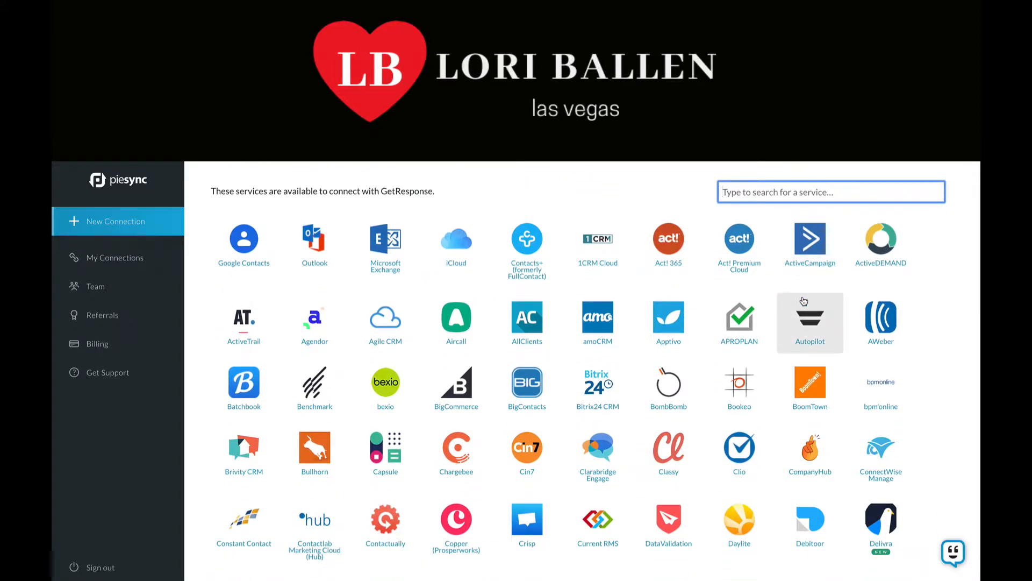
{"action": "scroll", "coordinate": [804, 301], "scroll_direction": "down", "scroll_amount": 5}
{"action": "scroll", "coordinate": [804, 301], "scroll_direction": "down", "scroll_amount": 7}
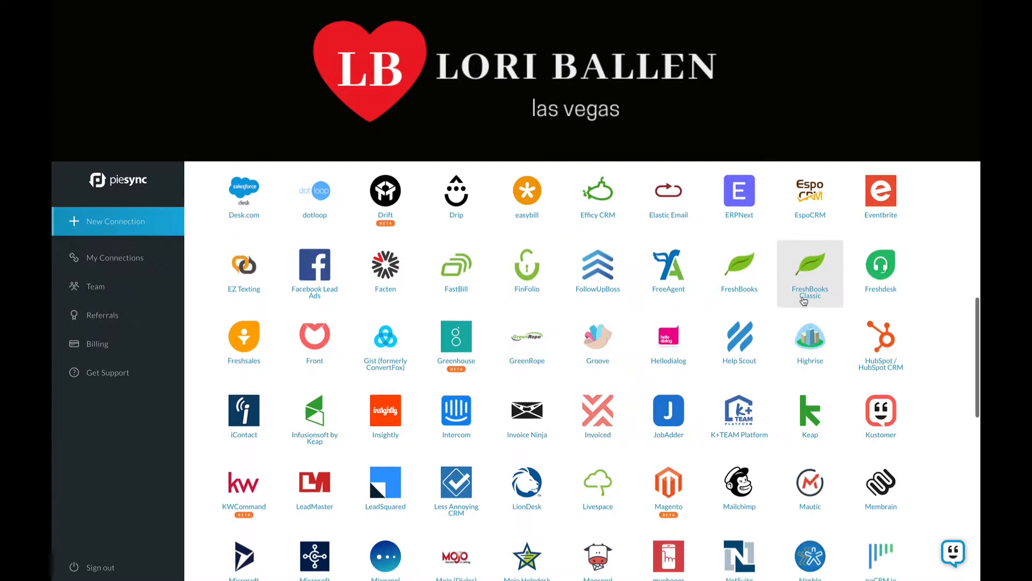
{"action": "scroll", "coordinate": [804, 301], "scroll_direction": "down", "scroll_amount": 1}
{"action": "scroll", "coordinate": [803, 300], "scroll_direction": "down", "scroll_amount": 1}
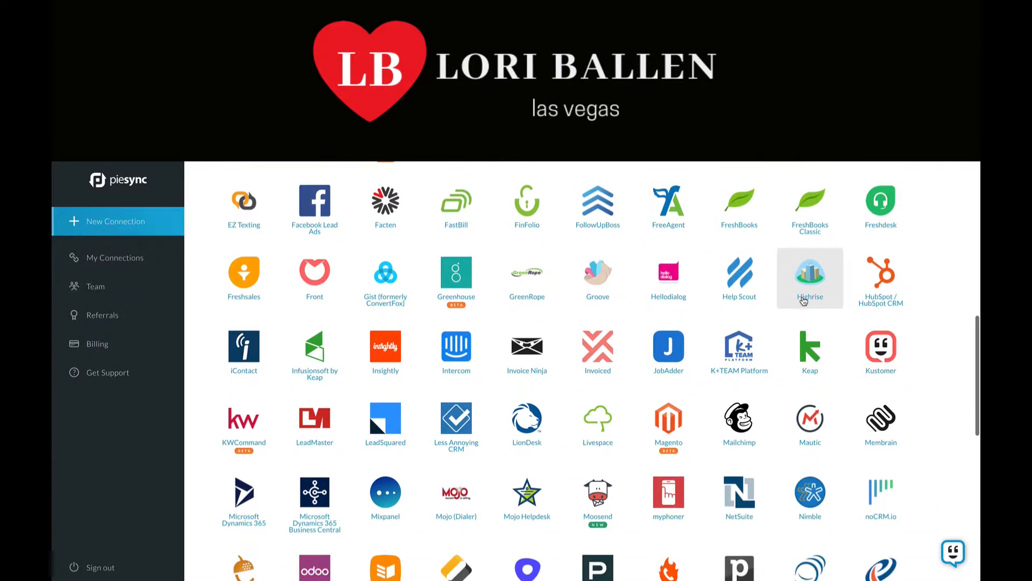
{"action": "scroll", "coordinate": [804, 300], "scroll_direction": "down", "scroll_amount": 1}
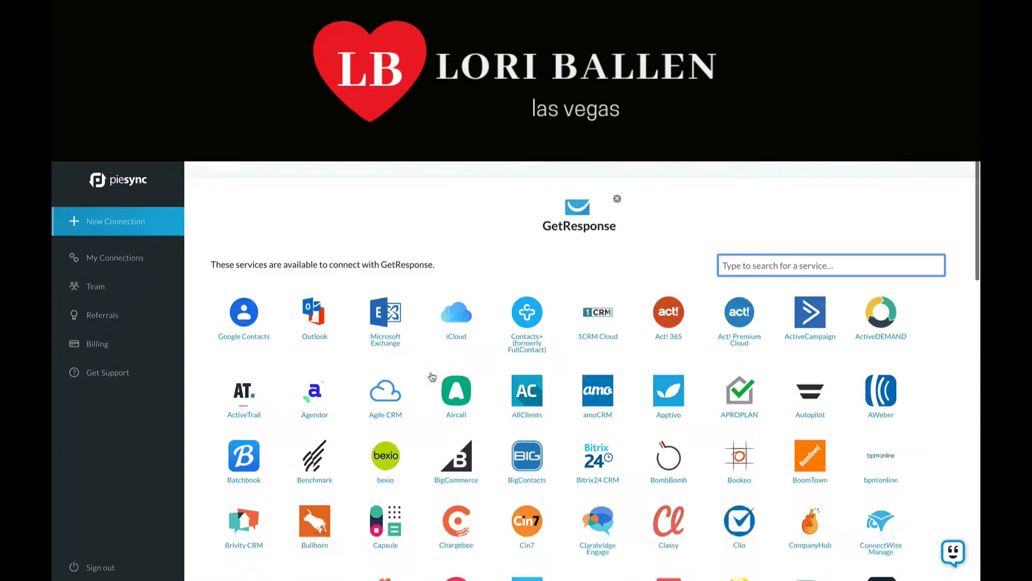
{"action": "scroll", "coordinate": [457, 338], "scroll_direction": "up", "scroll_amount": 1}
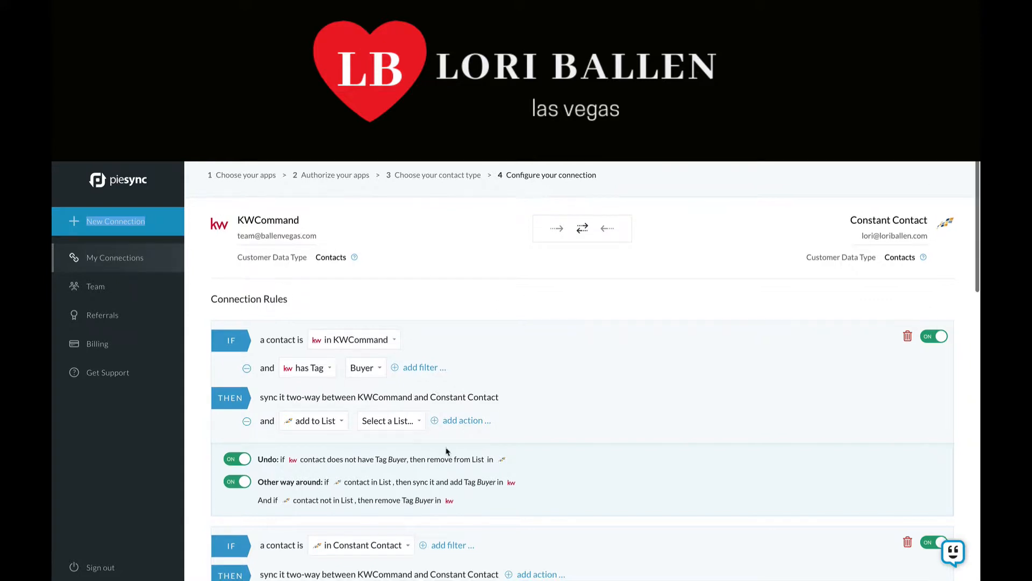
- Review the connection rules between KWCommand and Constant Contact
{"action": "scroll", "coordinate": [446, 452], "scroll_direction": "down", "scroll_amount": 1}
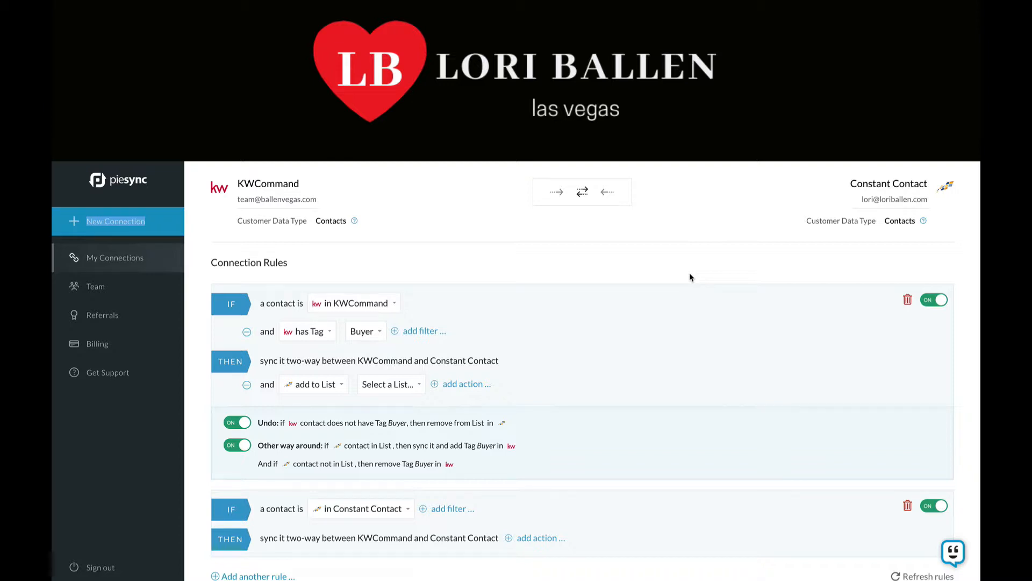
{"action": "scroll", "coordinate": [253, 290], "scroll_direction": "down", "scroll_amount": 1}
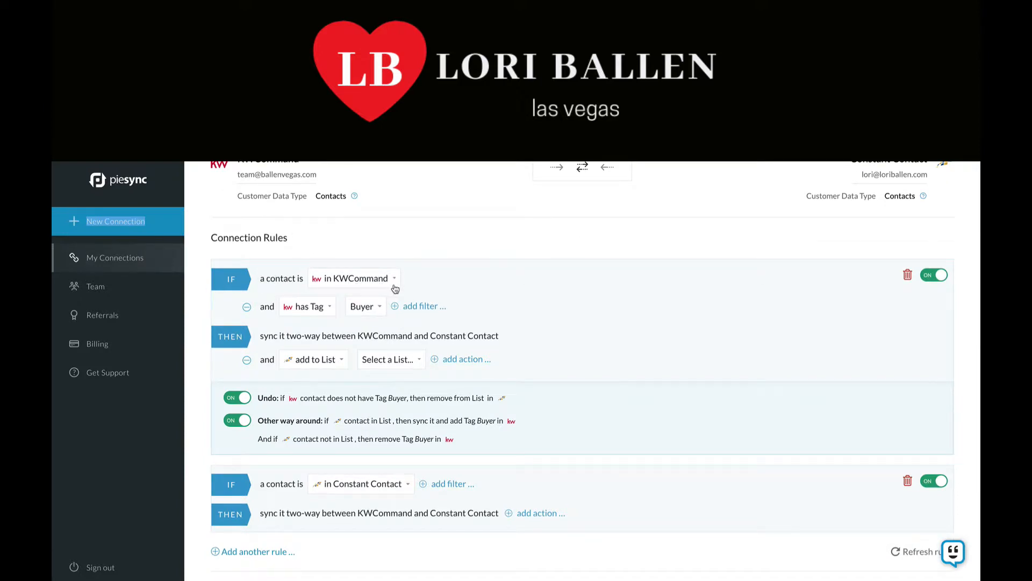
{"action": "scroll", "coordinate": [382, 285], "scroll_direction": "down", "scroll_amount": 1}
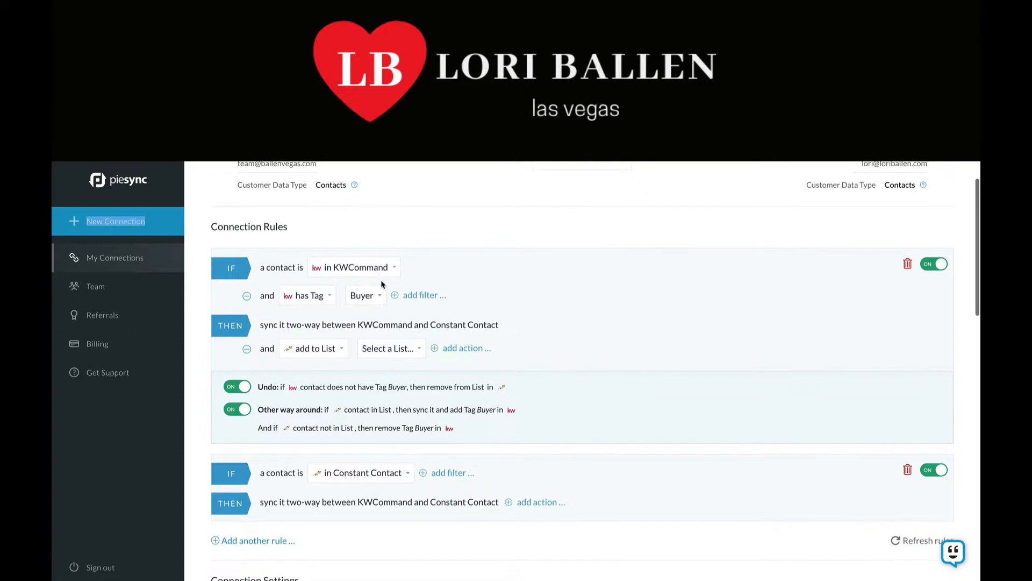
- Examine the available KWCommand filter conditions for the first rule and keep has Tag selected
{"action": "left_click", "coordinate": [320, 299]}
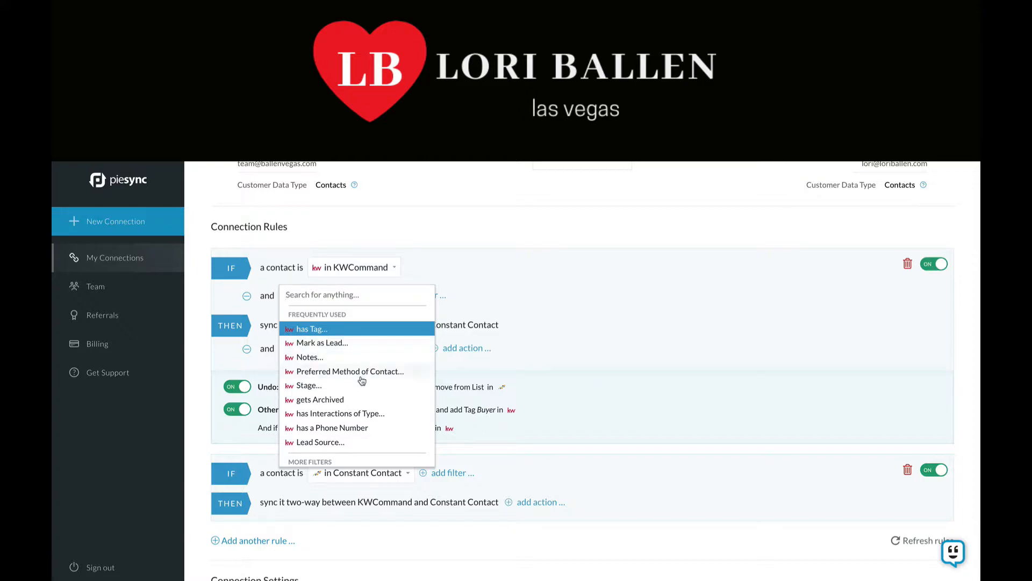
{"action": "scroll", "coordinate": [324, 394], "scroll_direction": "down", "scroll_amount": 6}
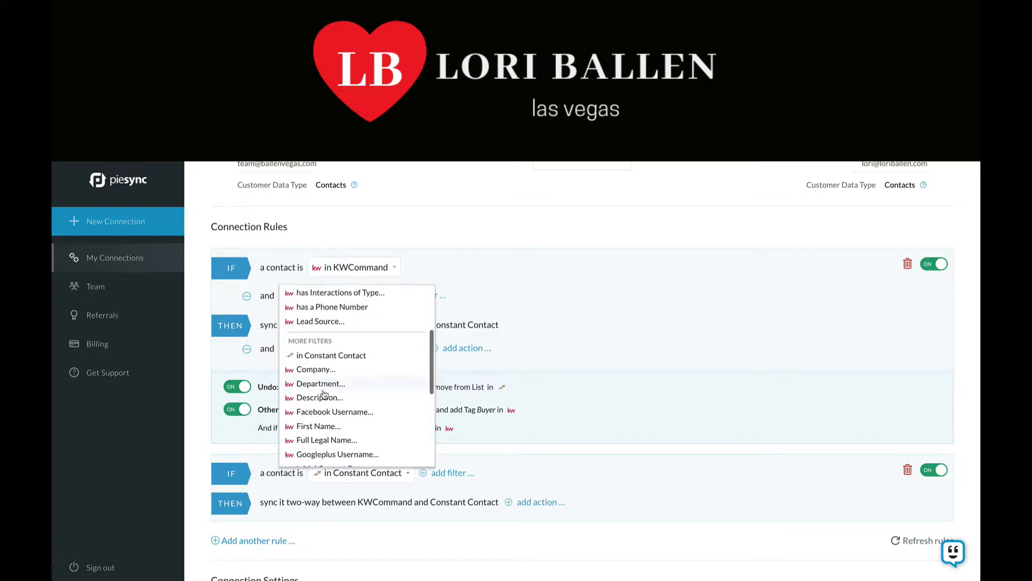
{"action": "scroll", "coordinate": [324, 394], "scroll_direction": "down", "scroll_amount": 4}
{"action": "scroll", "coordinate": [324, 394], "scroll_direction": "up", "scroll_amount": 10}
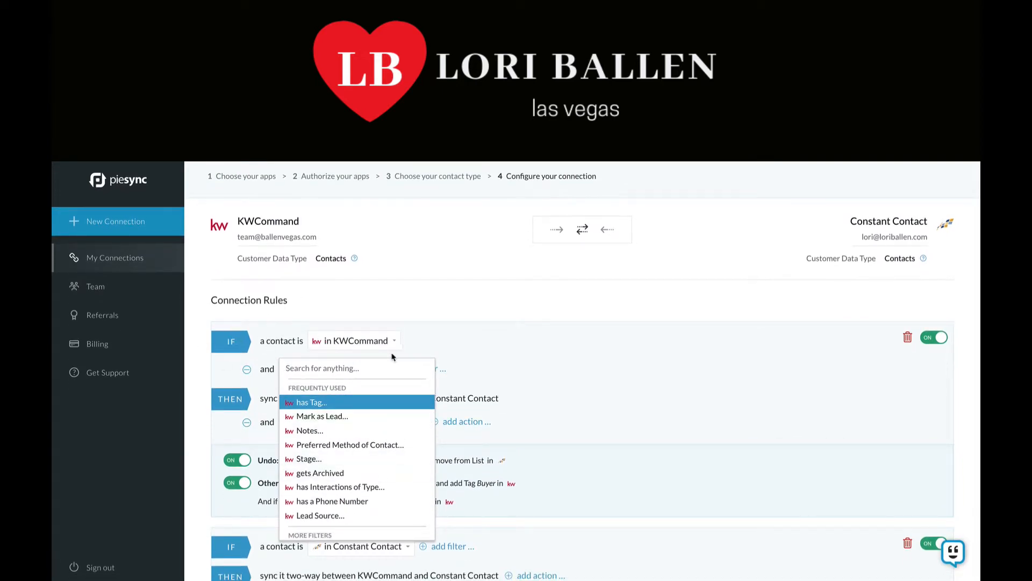
{"action": "left_click", "coordinate": [330, 402]}
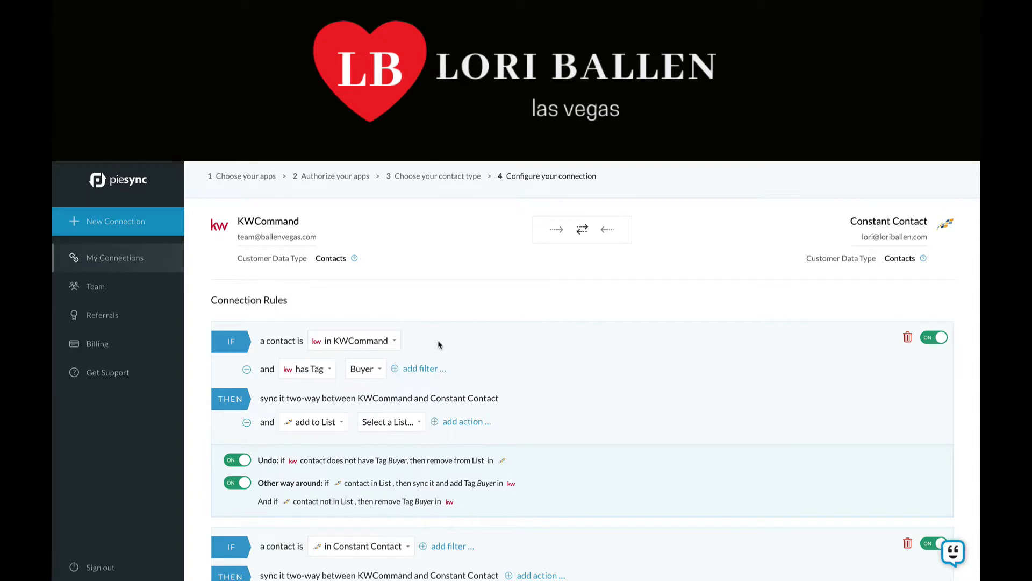
- Set the first rule's add to List action to the Constant Contact list Ballen Vegas Leads
{"action": "scroll", "coordinate": [438, 343], "scroll_direction": "down", "scroll_amount": 1}
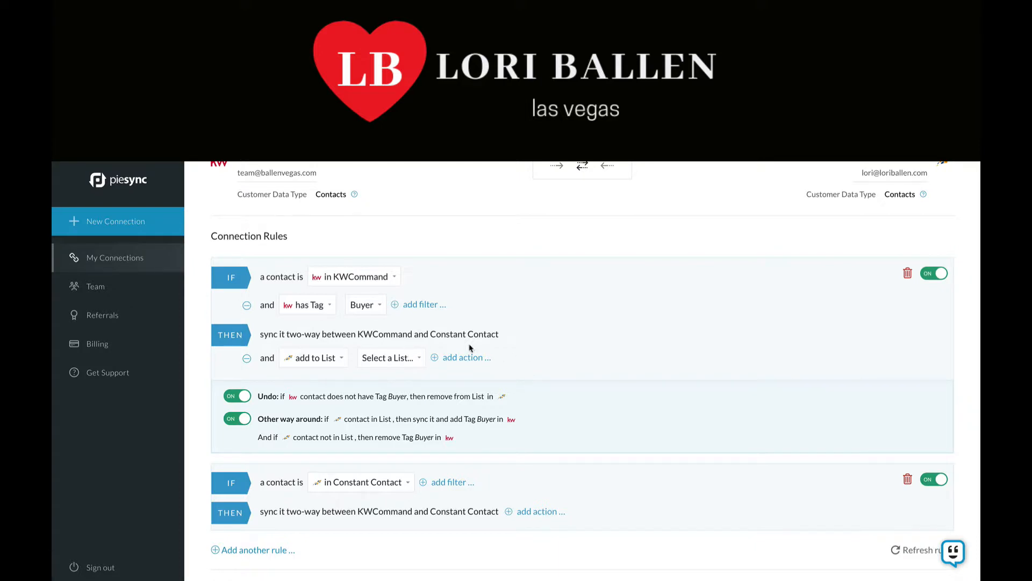
{"action": "left_click", "coordinate": [399, 359]}
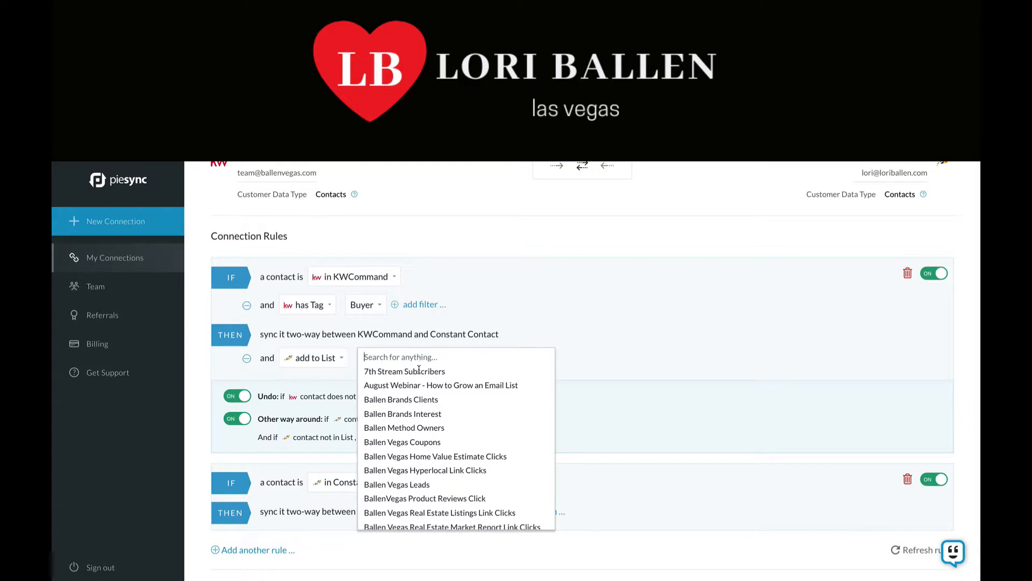
{"action": "scroll", "coordinate": [425, 418], "scroll_direction": "down", "scroll_amount": 3}
{"action": "scroll", "coordinate": [425, 419], "scroll_direction": "down", "scroll_amount": 2}
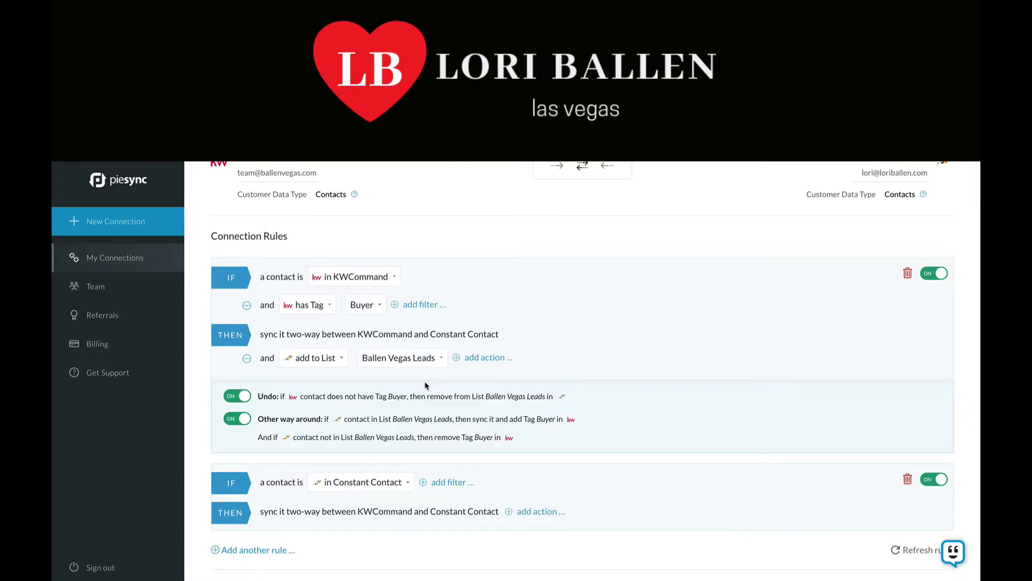
{"action": "left_click", "coordinate": [426, 382]}
- Turn off both the Undo and the Other way around options of the KWCommand rule
{"action": "scroll", "coordinate": [578, 320], "scroll_direction": "down", "scroll_amount": 3}
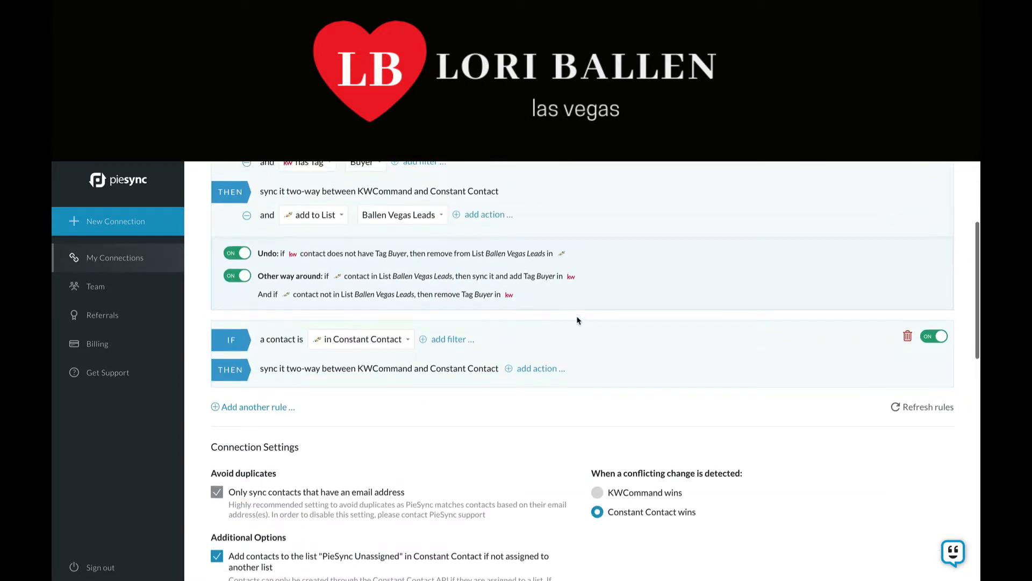
{"action": "scroll", "coordinate": [578, 320], "scroll_direction": "up", "scroll_amount": 1}
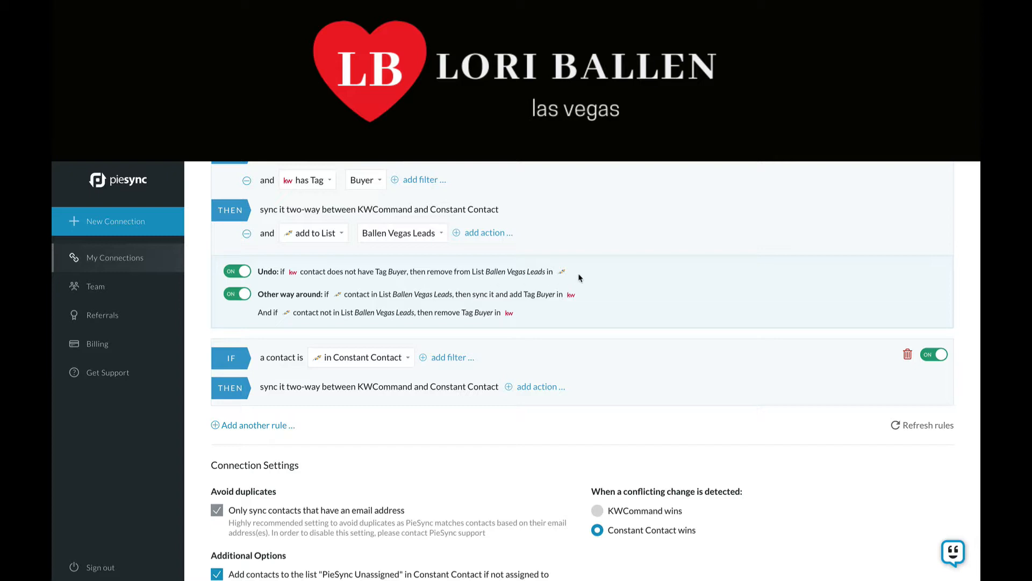
{"action": "scroll", "coordinate": [472, 286], "scroll_direction": "up", "scroll_amount": 1}
{"action": "left_click", "coordinate": [240, 303]}
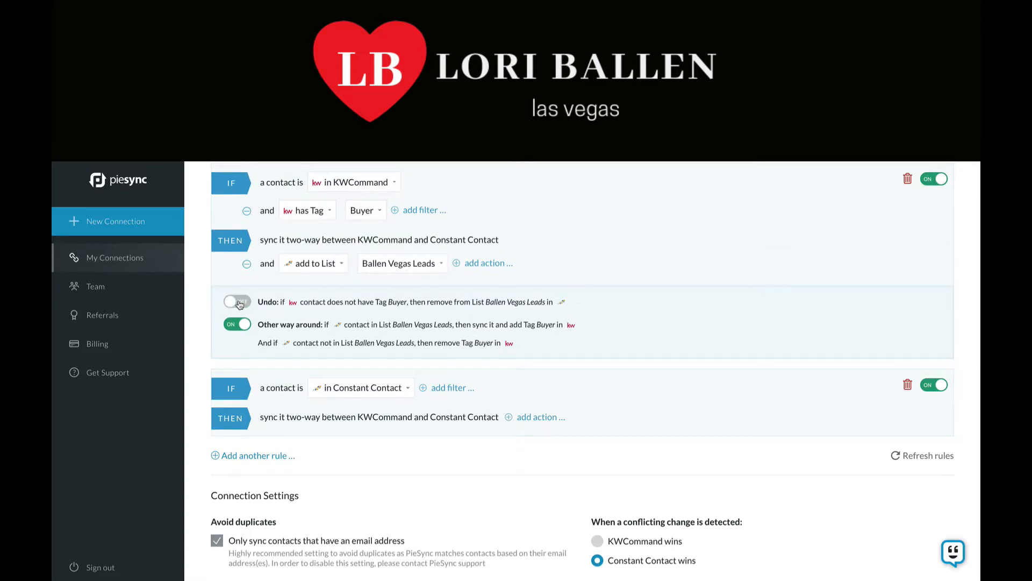
{"action": "scroll", "coordinate": [500, 326], "scroll_direction": "up", "scroll_amount": 1}
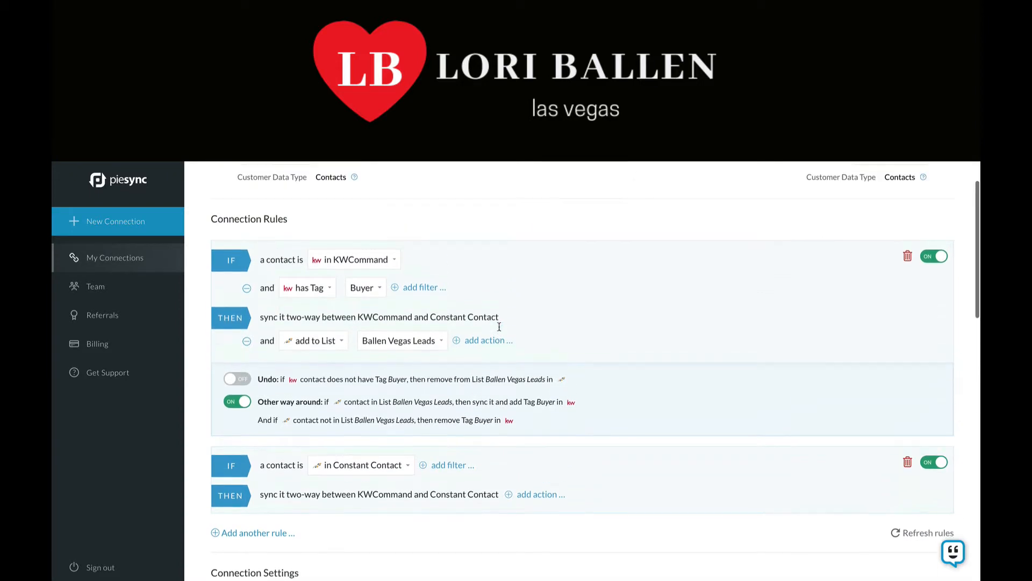
{"action": "scroll", "coordinate": [500, 330], "scroll_direction": "down", "scroll_amount": 1}
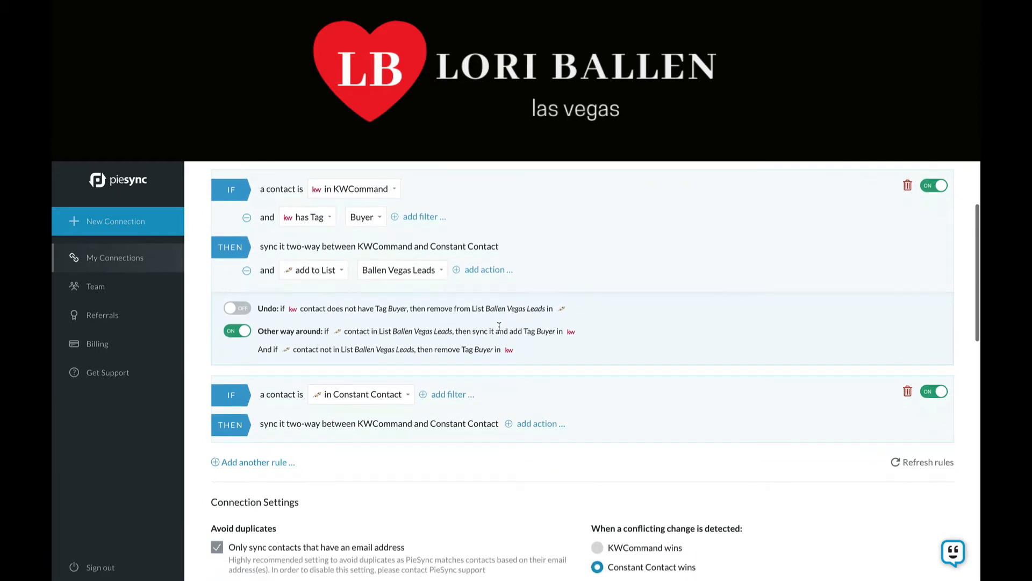
{"action": "scroll", "coordinate": [500, 330], "scroll_direction": "up", "scroll_amount": 2}
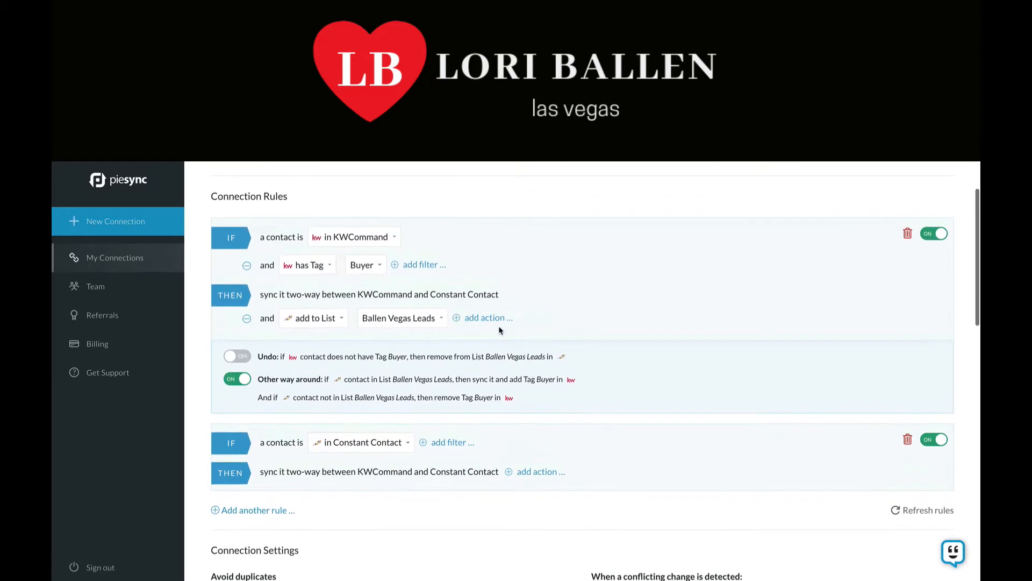
{"action": "scroll", "coordinate": [391, 361], "scroll_direction": "down", "scroll_amount": 1}
{"action": "scroll", "coordinate": [391, 362], "scroll_direction": "up", "scroll_amount": 1}
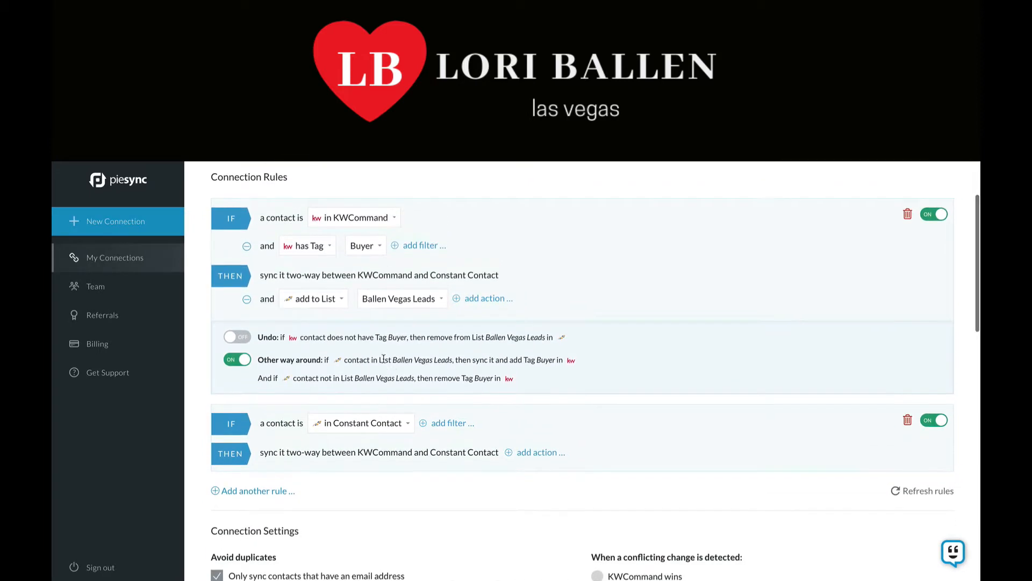
{"action": "left_click", "coordinate": [231, 363]}
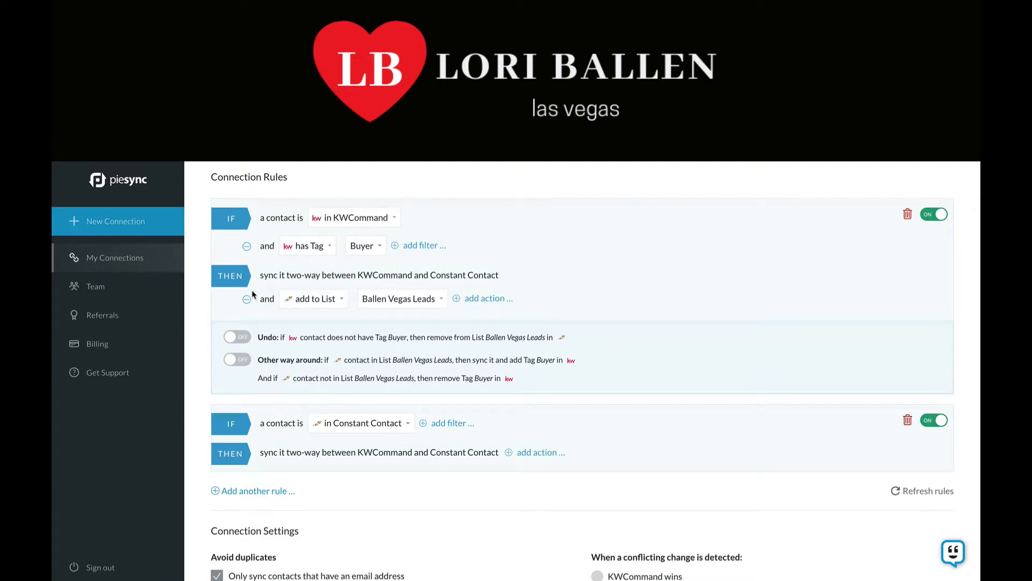
- Add a filter to the Constant Contact rule and examine the conditions available for it
{"action": "scroll", "coordinate": [589, 269], "scroll_direction": "down", "scroll_amount": 2}
{"action": "scroll", "coordinate": [588, 269], "scroll_direction": "down", "scroll_amount": 5}
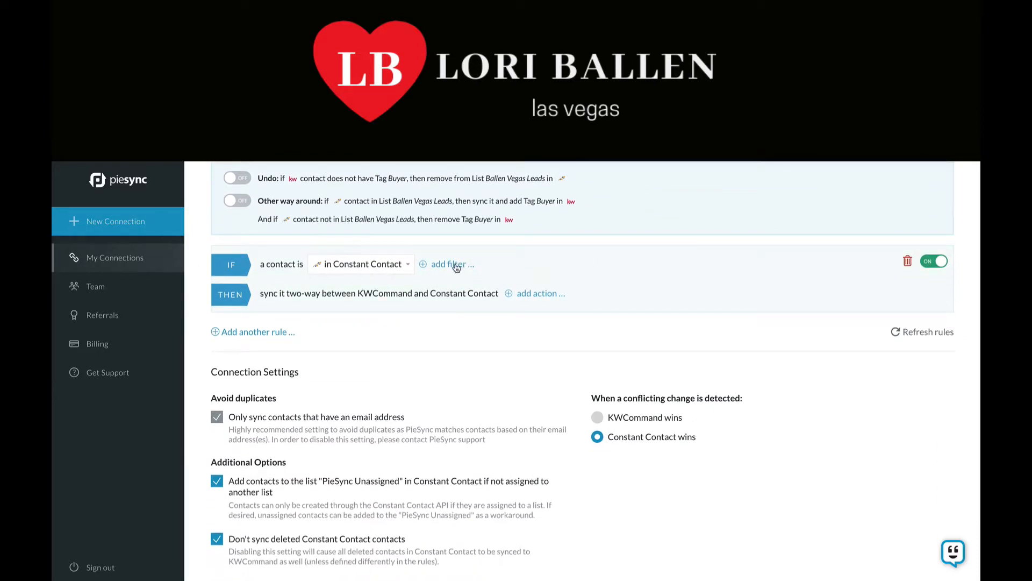
{"action": "left_click", "coordinate": [454, 265]}
{"action": "left_click", "coordinate": [350, 293]}
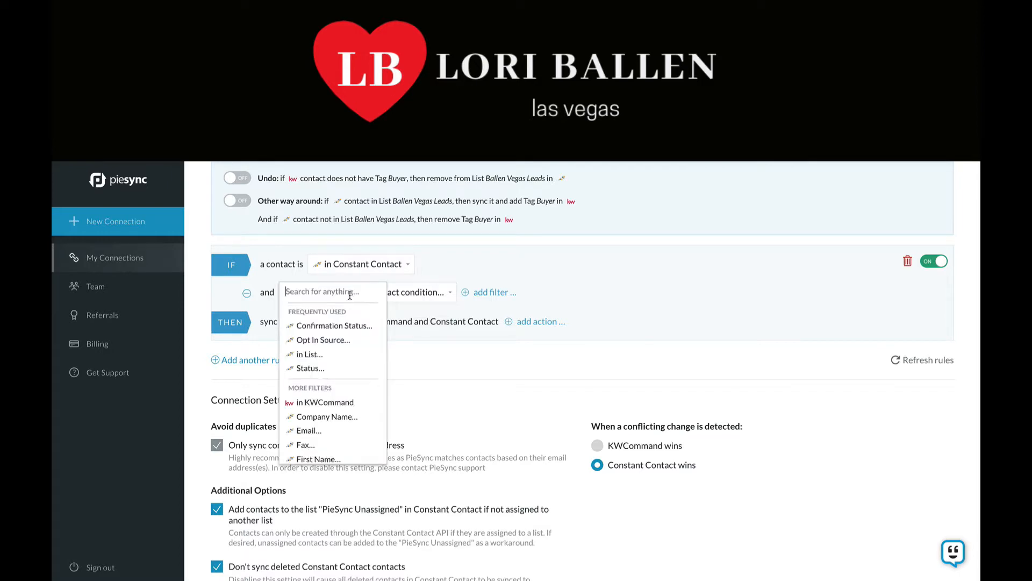
{"action": "scroll", "coordinate": [332, 401], "scroll_direction": "down", "scroll_amount": 5}
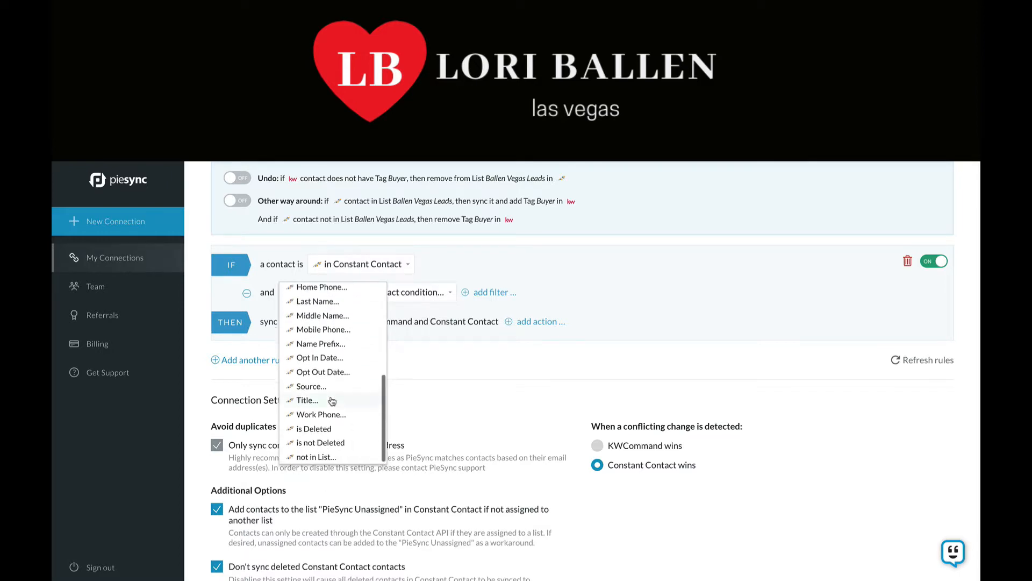
{"action": "scroll", "coordinate": [331, 401], "scroll_direction": "up", "scroll_amount": 5}
{"action": "scroll", "coordinate": [332, 400], "scroll_direction": "down", "scroll_amount": 3}
{"action": "scroll", "coordinate": [332, 398], "scroll_direction": "up", "scroll_amount": 5}
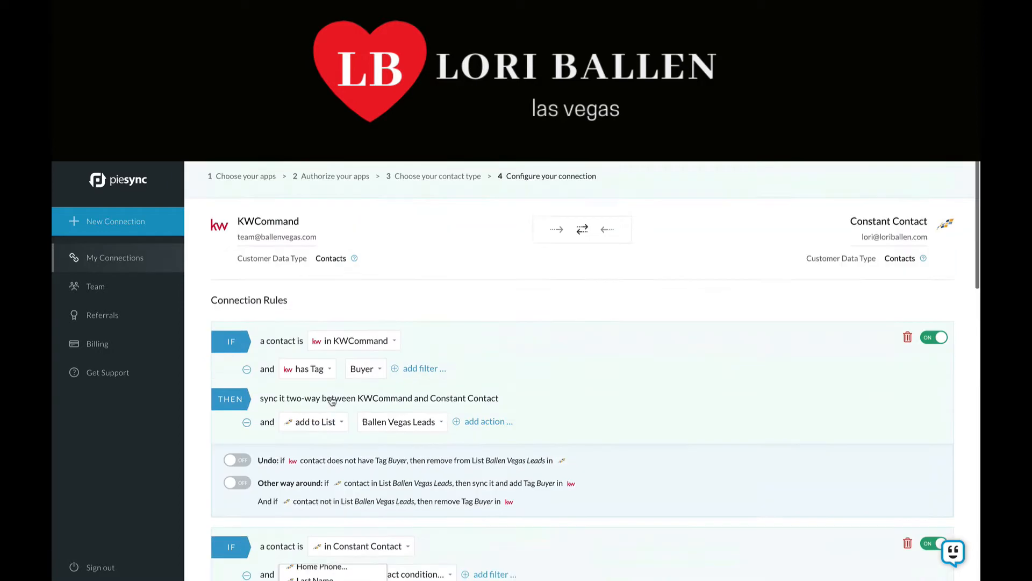
{"action": "scroll", "coordinate": [331, 396], "scroll_direction": "down", "scroll_amount": 3}
{"action": "left_click", "coordinate": [508, 257]}
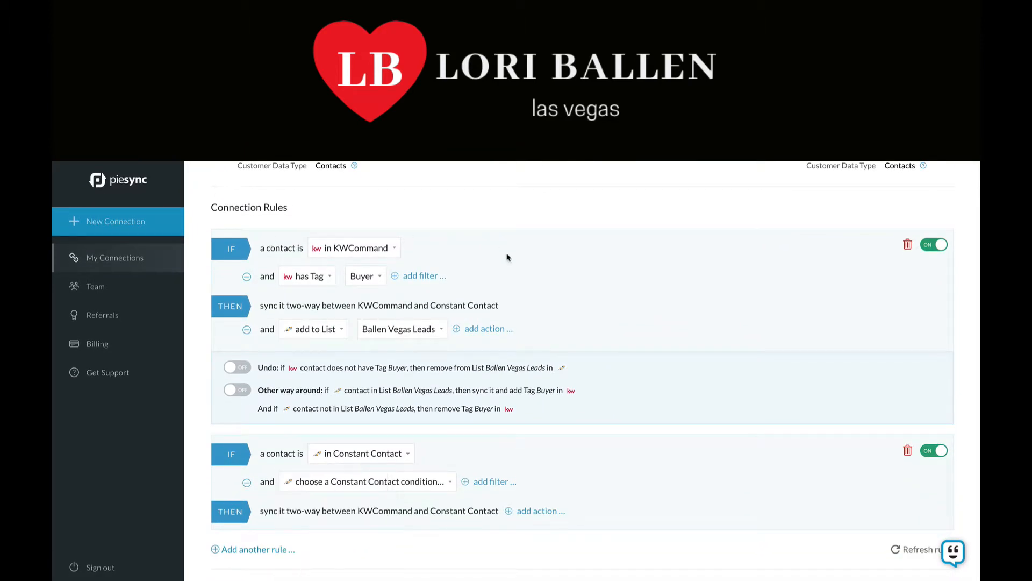
- Keep Constant Contact as the second rule's source and set its filter to in List Ballen Vegas Leads
{"action": "scroll", "coordinate": [300, 326], "scroll_direction": "down", "scroll_amount": 1}
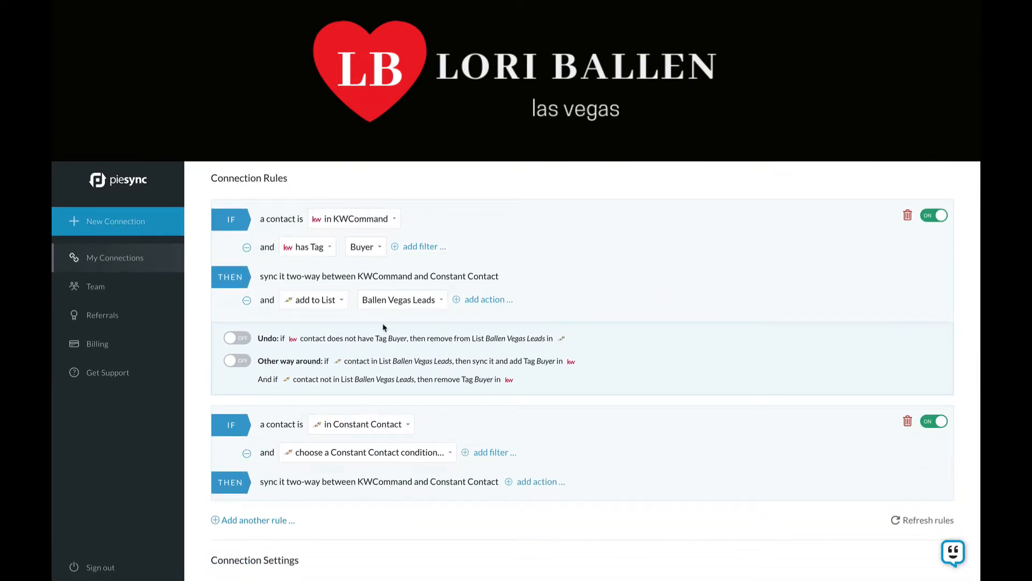
{"action": "scroll", "coordinate": [332, 410], "scroll_direction": "down", "scroll_amount": 1}
{"action": "left_click", "coordinate": [364, 359]}
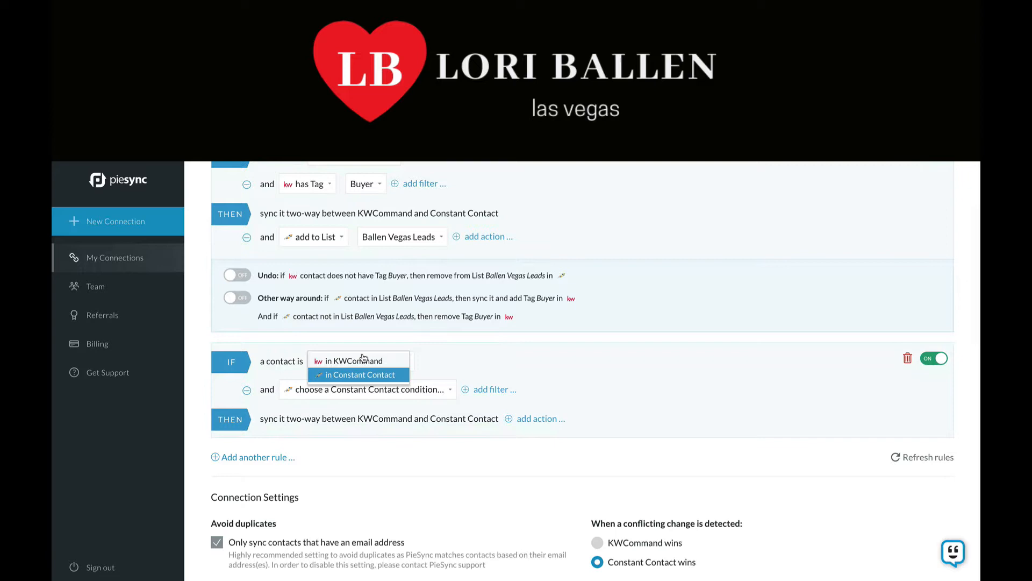
{"action": "left_click", "coordinate": [370, 380]}
{"action": "scroll", "coordinate": [221, 317], "scroll_direction": "down", "scroll_amount": 1}
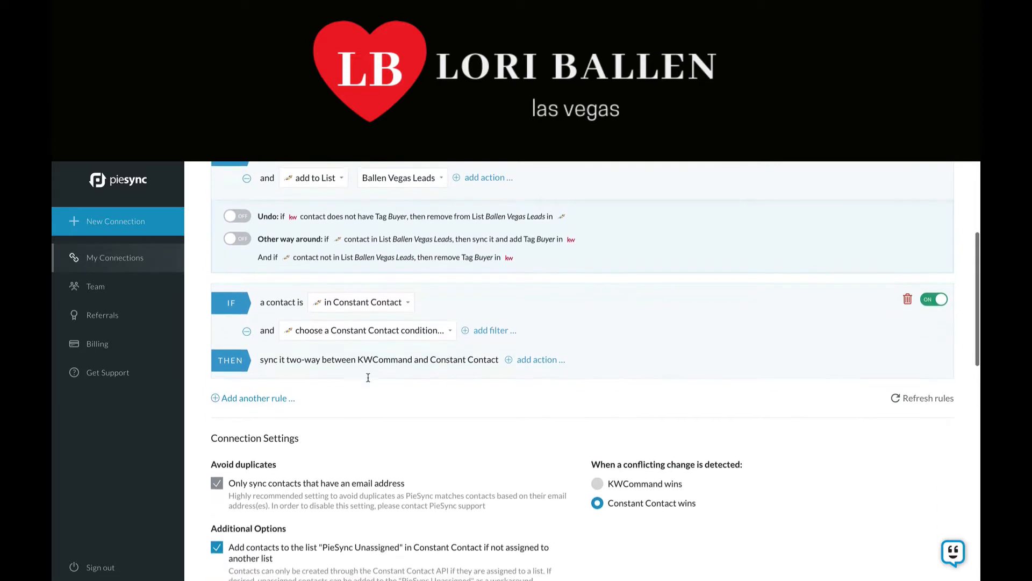
{"action": "left_click", "coordinate": [334, 329]}
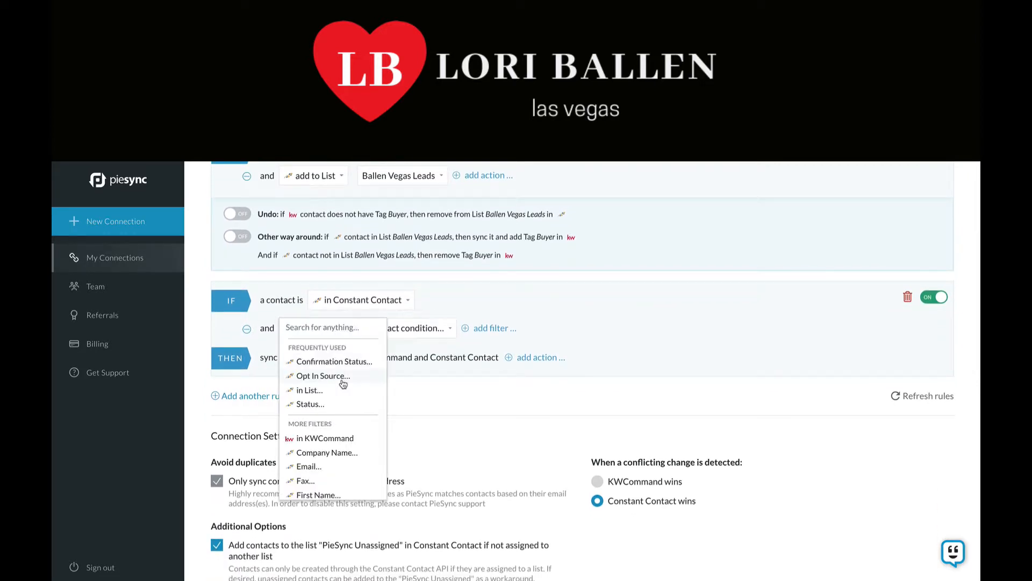
{"action": "scroll", "coordinate": [343, 384], "scroll_direction": "down", "scroll_amount": 1}
{"action": "left_click", "coordinate": [325, 377]}
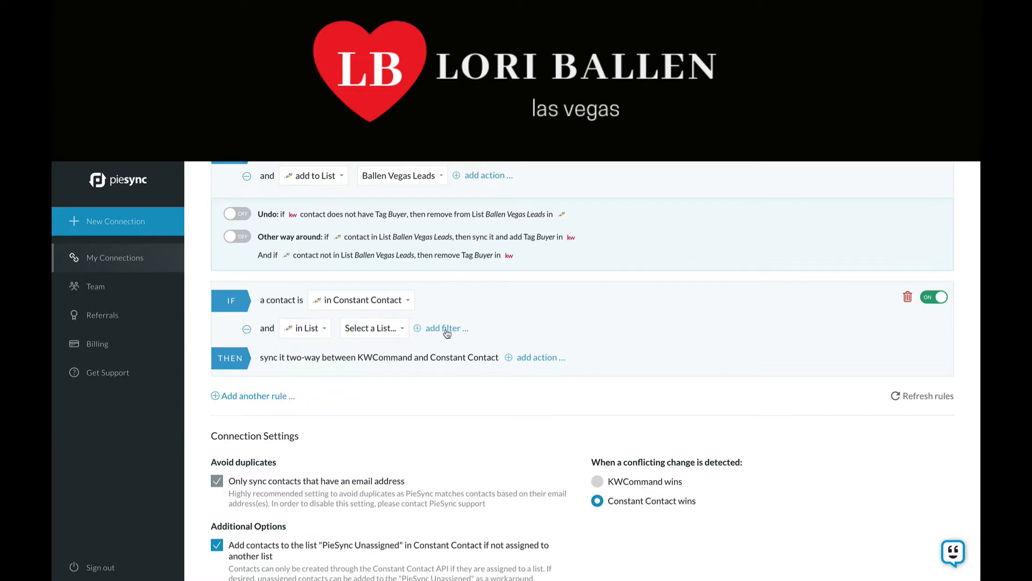
{"action": "left_click", "coordinate": [387, 334]}
{"action": "scroll", "coordinate": [397, 392], "scroll_direction": "down", "scroll_amount": 2}
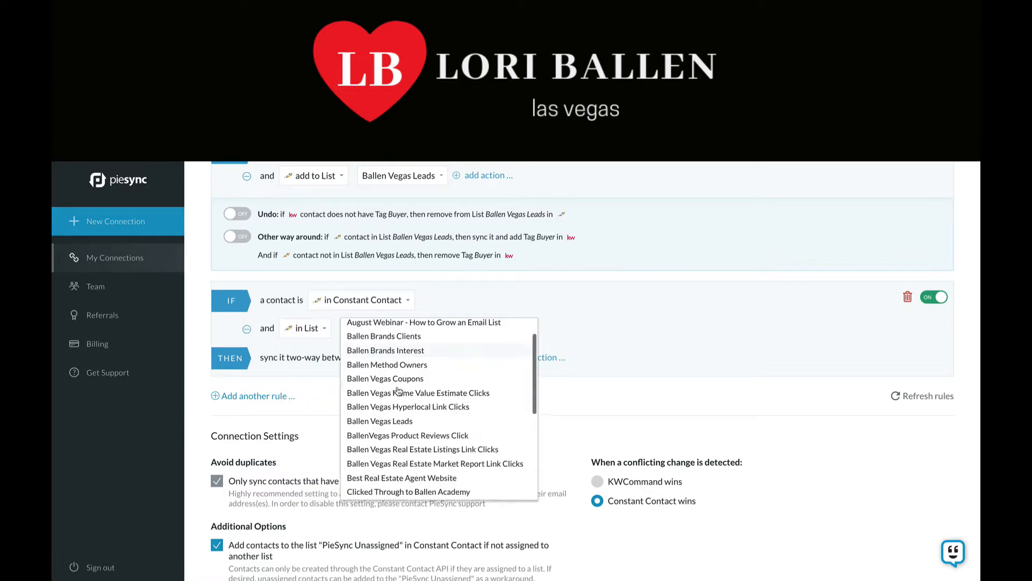
{"action": "left_click", "coordinate": [402, 418]}
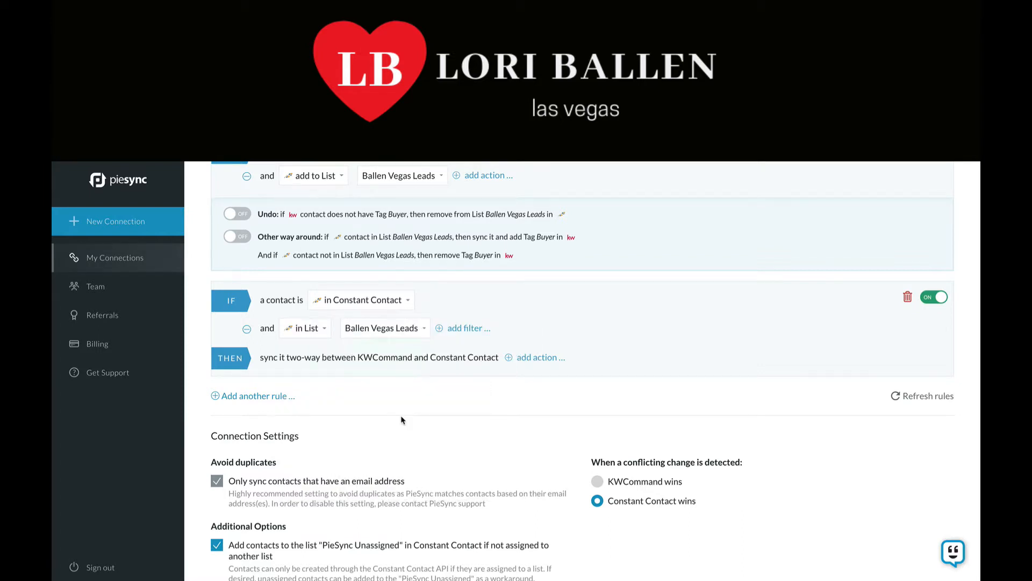
- Add a KWCommand action to the Constant Contact rule that adds the tag Buyer
{"action": "scroll", "coordinate": [401, 415], "scroll_direction": "down", "scroll_amount": 1}
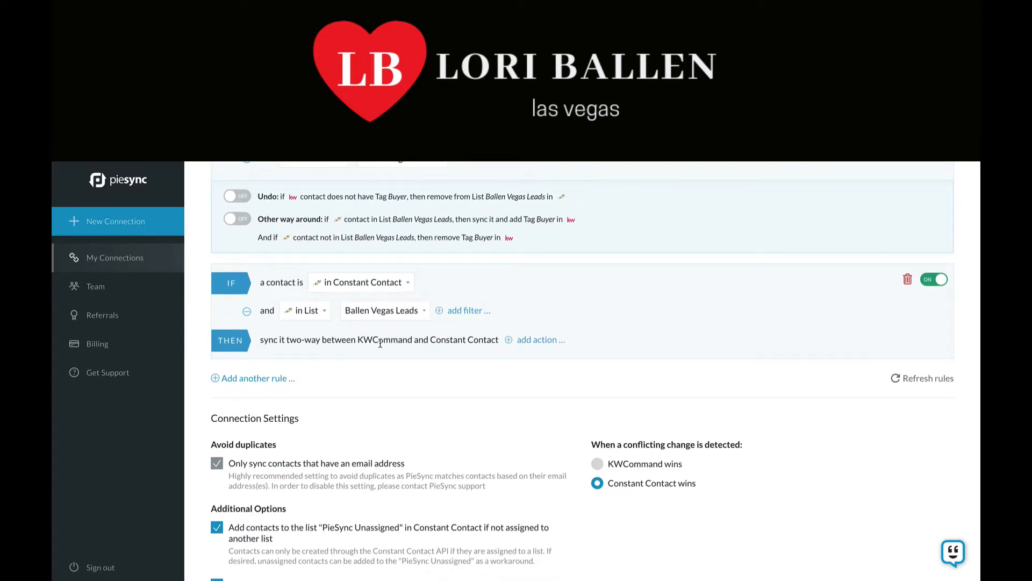
{"action": "left_click", "coordinate": [538, 349]}
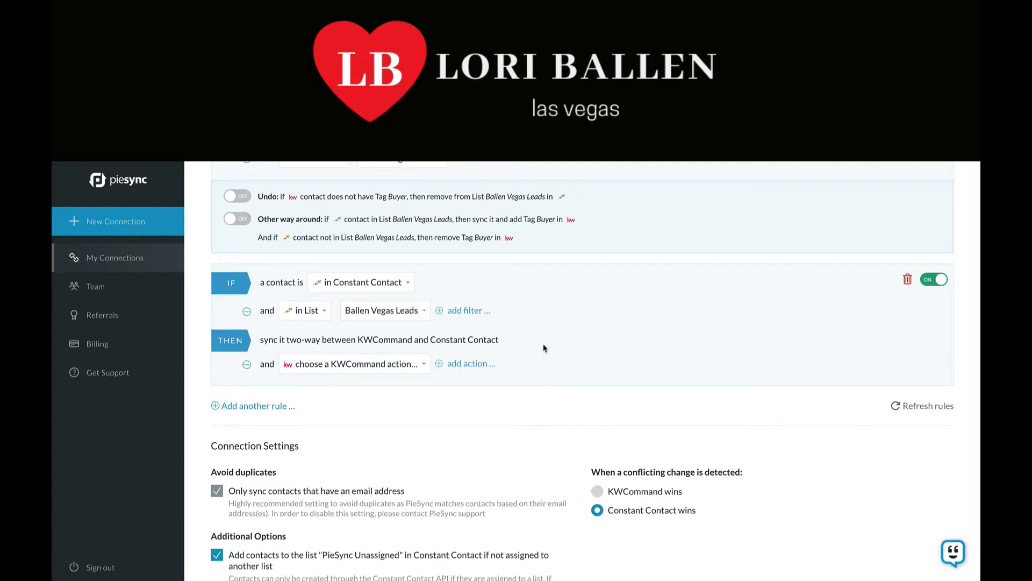
{"action": "left_click", "coordinate": [377, 368]}
{"action": "left_click", "coordinate": [334, 399]}
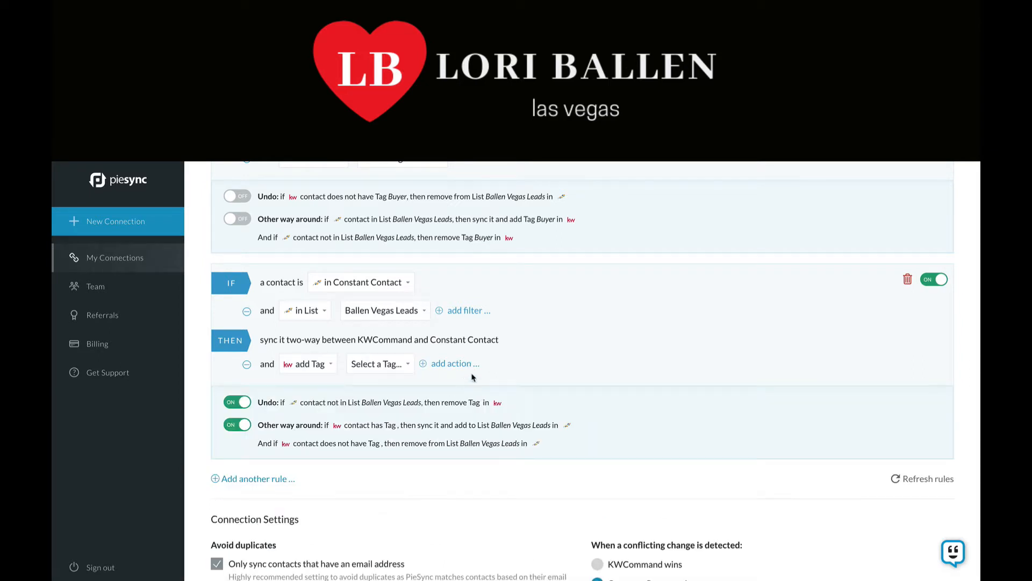
{"action": "left_click", "coordinate": [369, 370]}
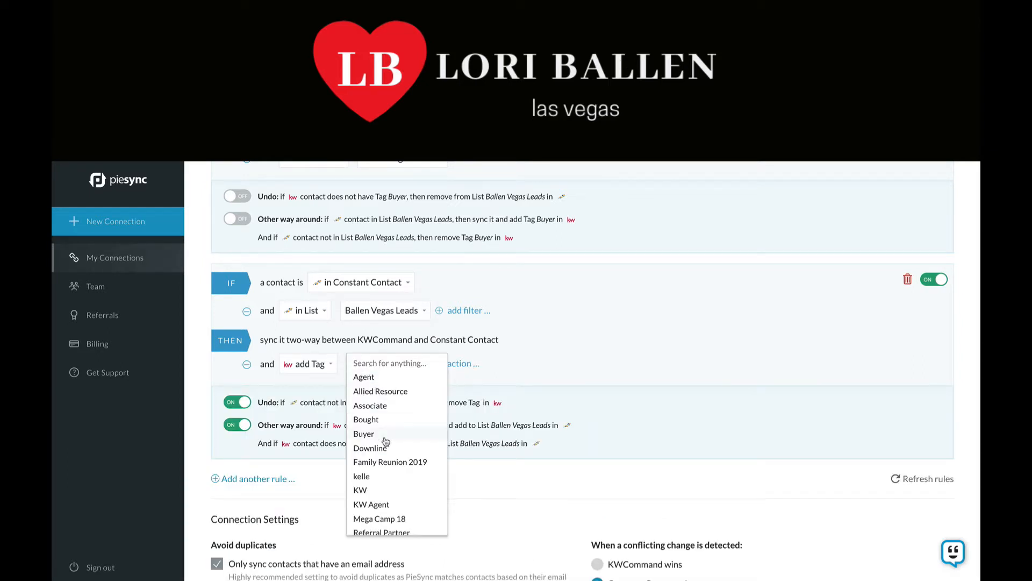
{"action": "left_click", "coordinate": [364, 434]}
{"action": "scroll", "coordinate": [376, 409], "scroll_direction": "up", "scroll_amount": 1}
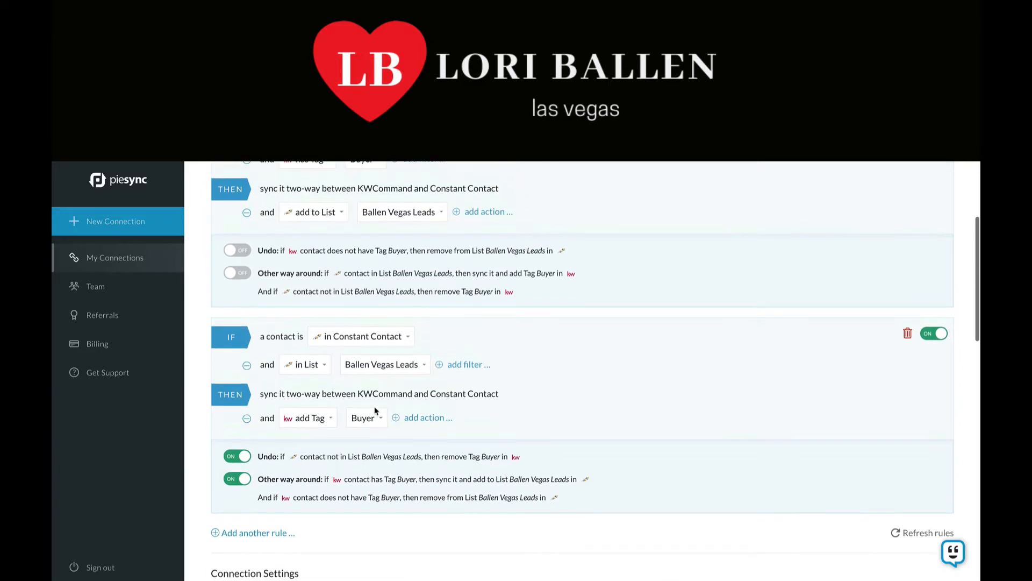
{"action": "left_click", "coordinate": [376, 417]}
{"action": "left_click", "coordinate": [374, 489]}
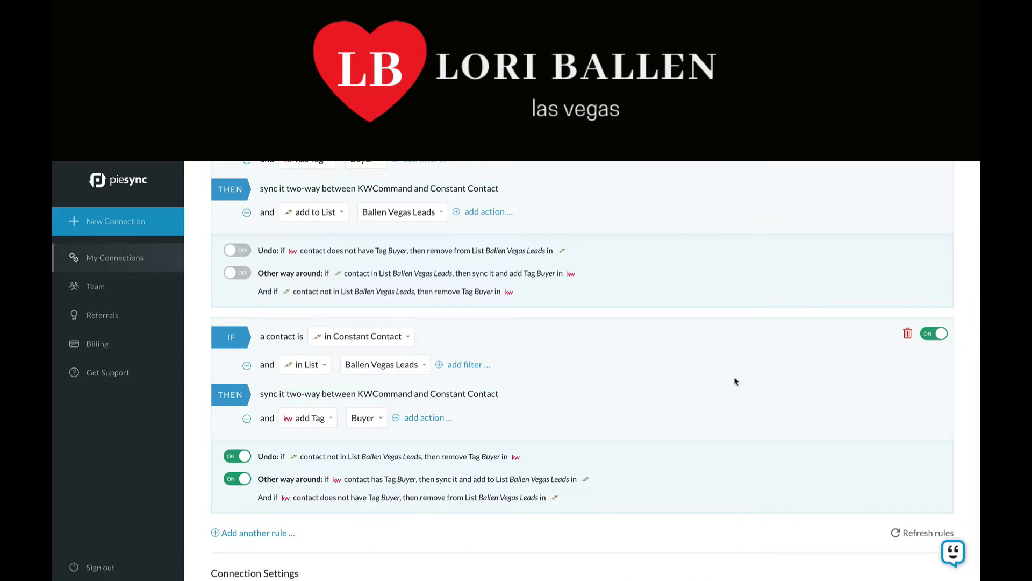
{"action": "scroll", "coordinate": [736, 381], "scroll_direction": "up", "scroll_amount": 3}
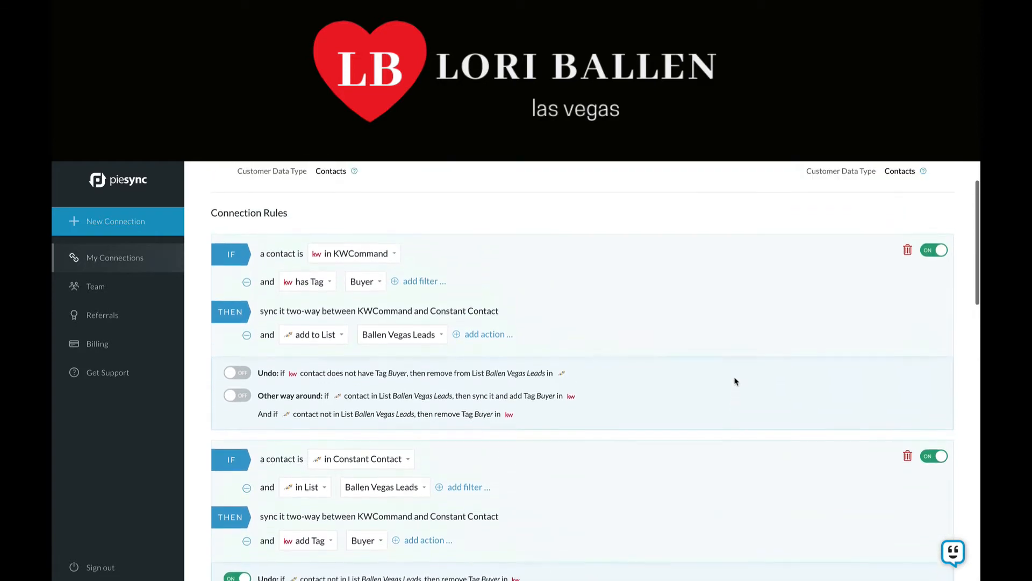
{"action": "scroll", "coordinate": [735, 381], "scroll_direction": "down", "scroll_amount": 3}
{"action": "scroll", "coordinate": [735, 380], "scroll_direction": "up", "scroll_amount": 2}
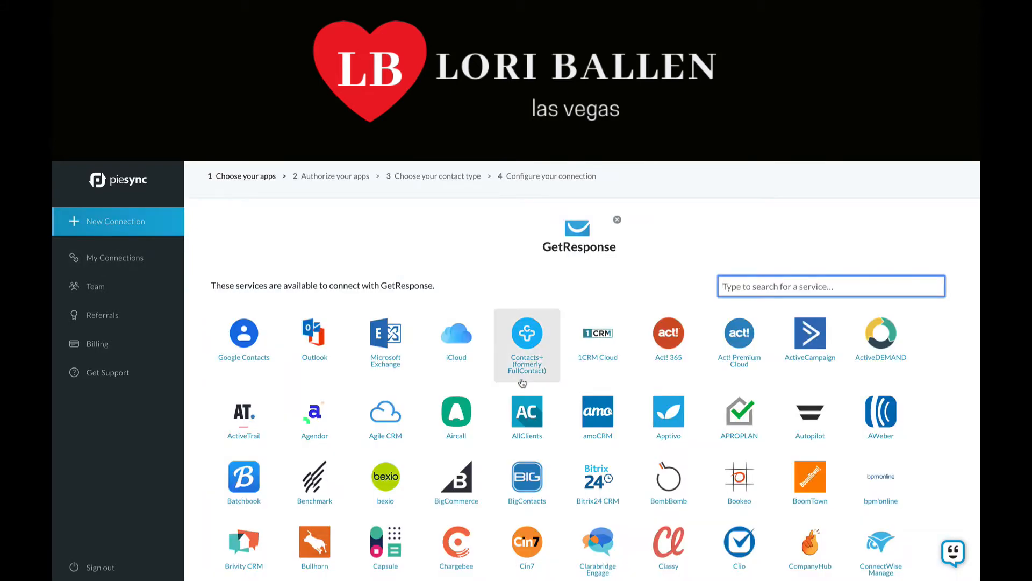
- Look through the catalogue of services available to connect with GetResponse
{"action": "scroll", "coordinate": [521, 381], "scroll_direction": "down", "scroll_amount": 15}
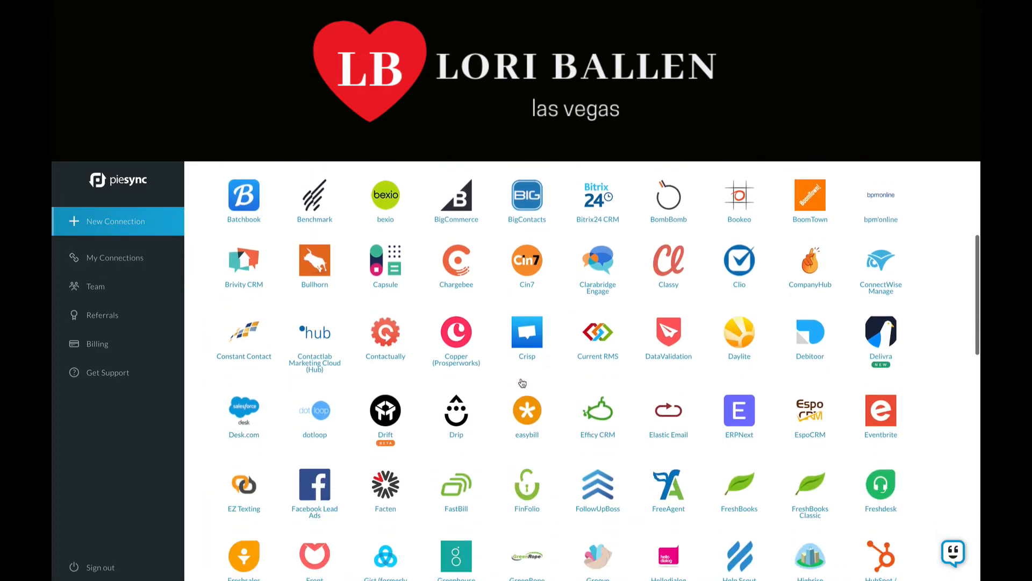
{"action": "scroll", "coordinate": [521, 382], "scroll_direction": "down", "scroll_amount": 6}
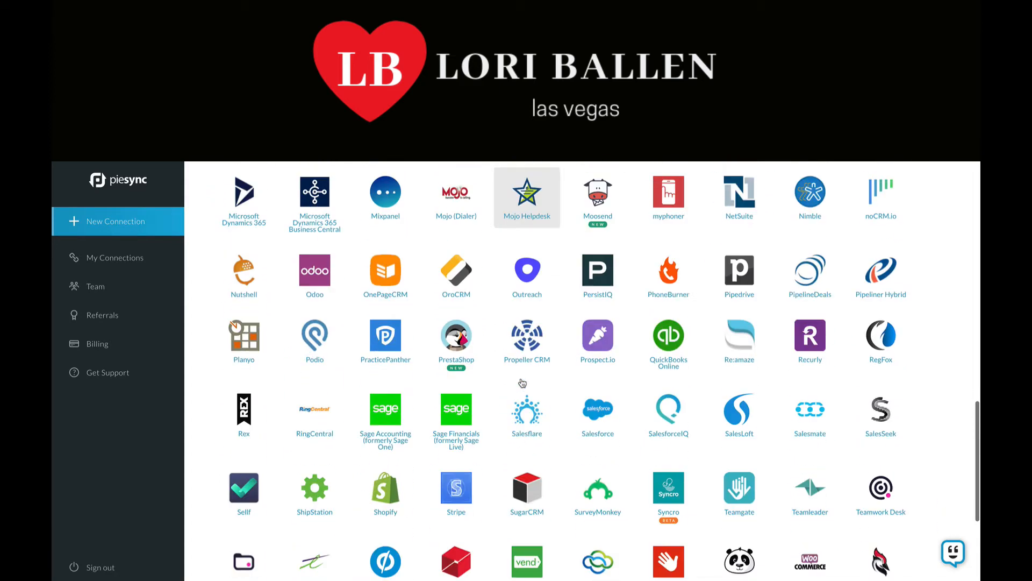
{"action": "scroll", "coordinate": [522, 381], "scroll_direction": "down", "scroll_amount": 1}
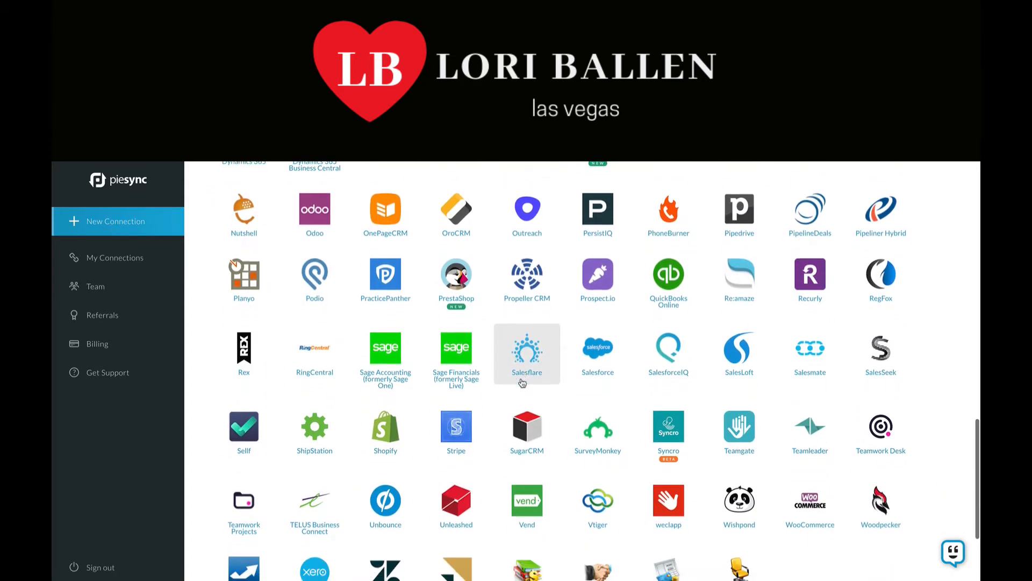
{"action": "scroll", "coordinate": [521, 382], "scroll_direction": "down", "scroll_amount": 2}
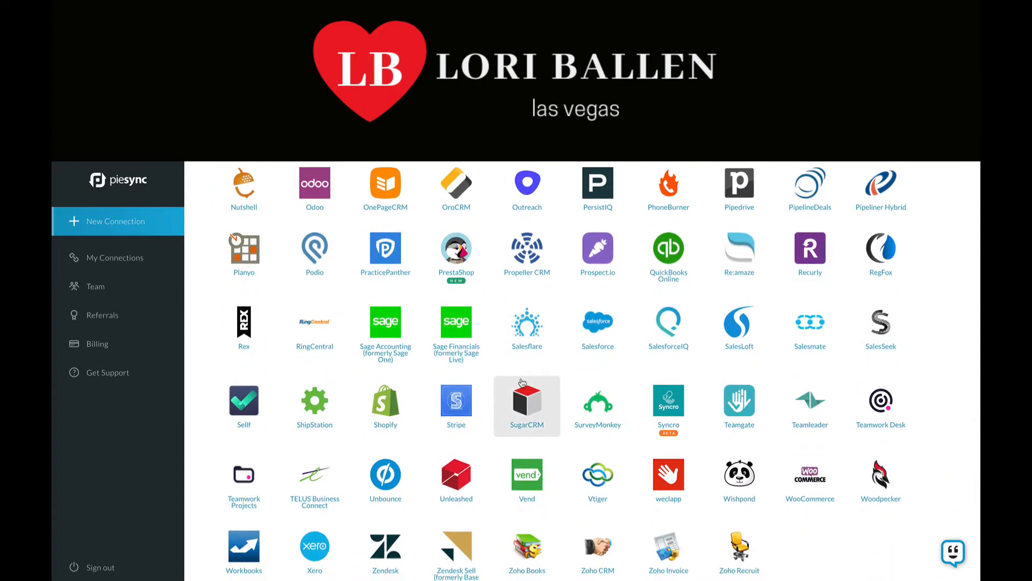
{"action": "scroll", "coordinate": [521, 382], "scroll_direction": "down", "scroll_amount": 2}
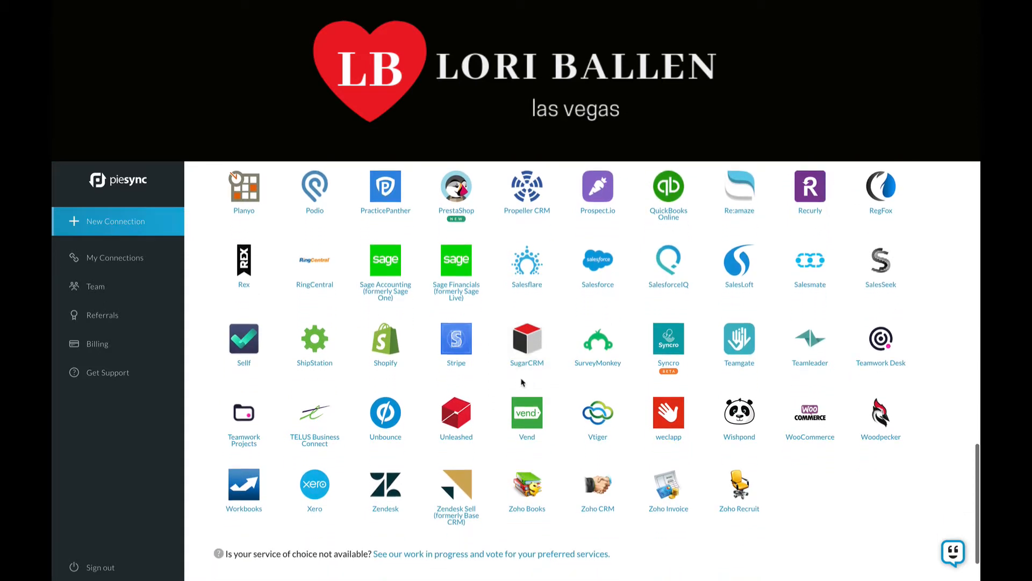
{"action": "scroll", "coordinate": [522, 382], "scroll_direction": "up", "scroll_amount": 7}
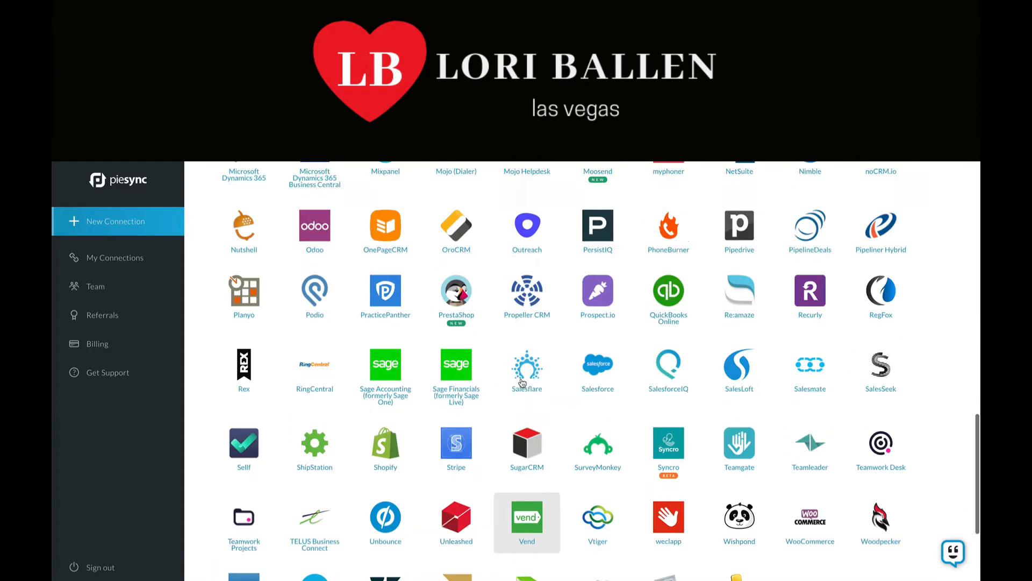
{"action": "scroll", "coordinate": [520, 377], "scroll_direction": "down", "scroll_amount": 3}
{"action": "scroll", "coordinate": [519, 375], "scroll_direction": "up", "scroll_amount": 14}
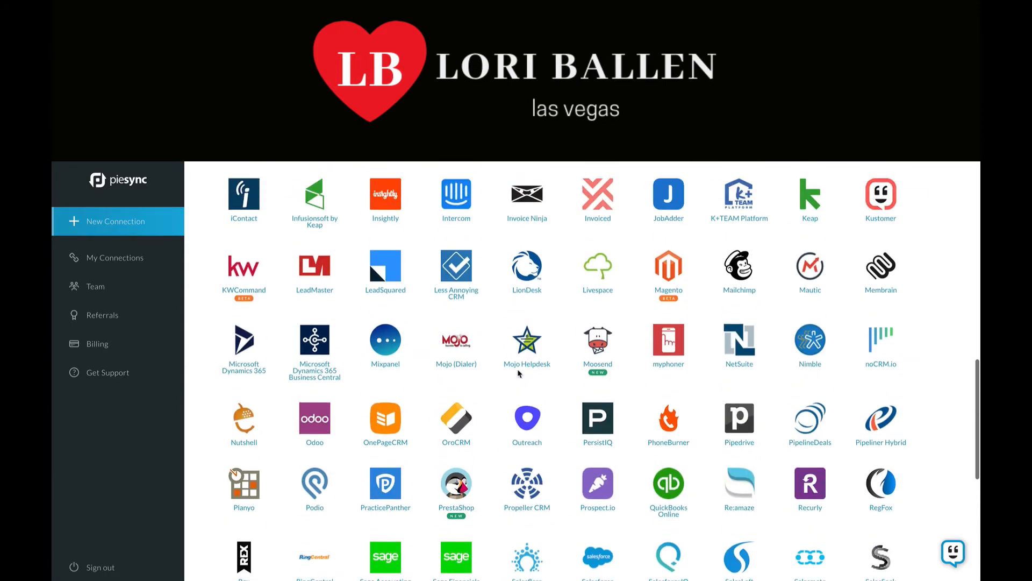
{"action": "scroll", "coordinate": [518, 373], "scroll_direction": "down", "scroll_amount": 9}
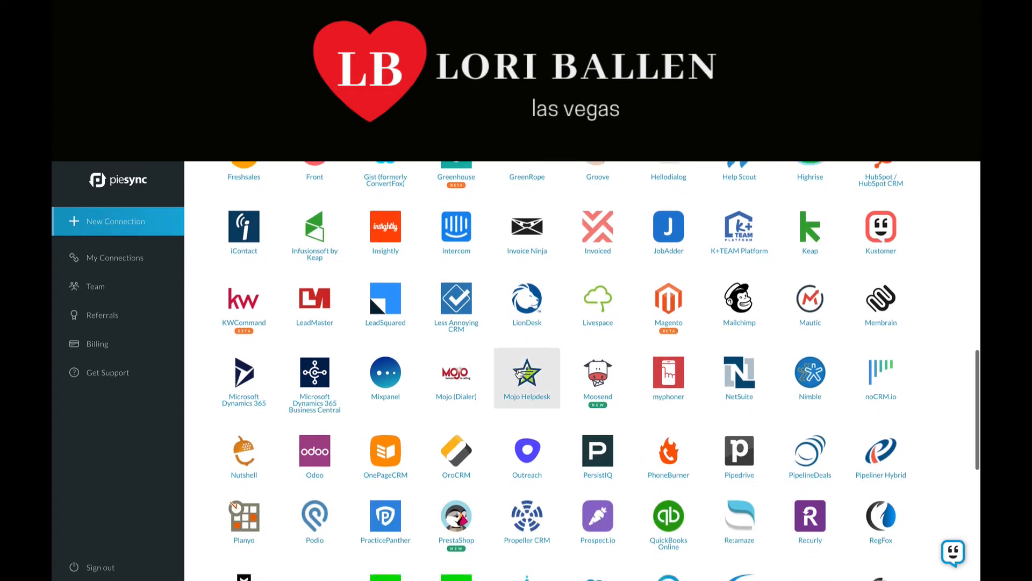
{"action": "scroll", "coordinate": [518, 373], "scroll_direction": "up", "scroll_amount": 6}
{"action": "scroll", "coordinate": [518, 373], "scroll_direction": "down", "scroll_amount": 1}
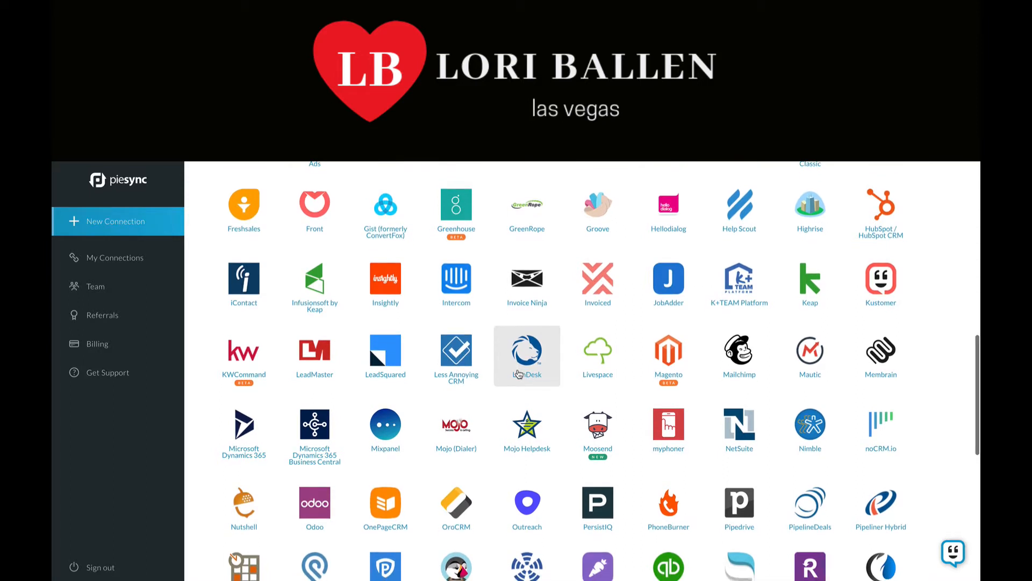
{"action": "scroll", "coordinate": [518, 374], "scroll_direction": "down", "scroll_amount": 3}
{"action": "scroll", "coordinate": [519, 373], "scroll_direction": "up", "scroll_amount": 2}
{"action": "scroll", "coordinate": [519, 373], "scroll_direction": "down", "scroll_amount": 2}
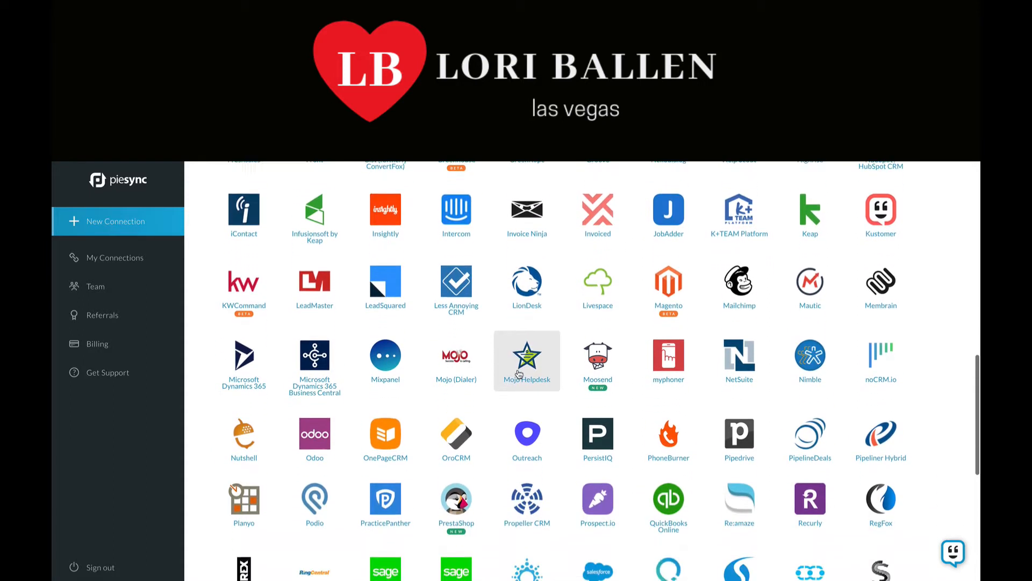
{"action": "scroll", "coordinate": [519, 372], "scroll_direction": "up", "scroll_amount": 5}
{"action": "scroll", "coordinate": [550, 283], "scroll_direction": "up", "scroll_amount": 5}
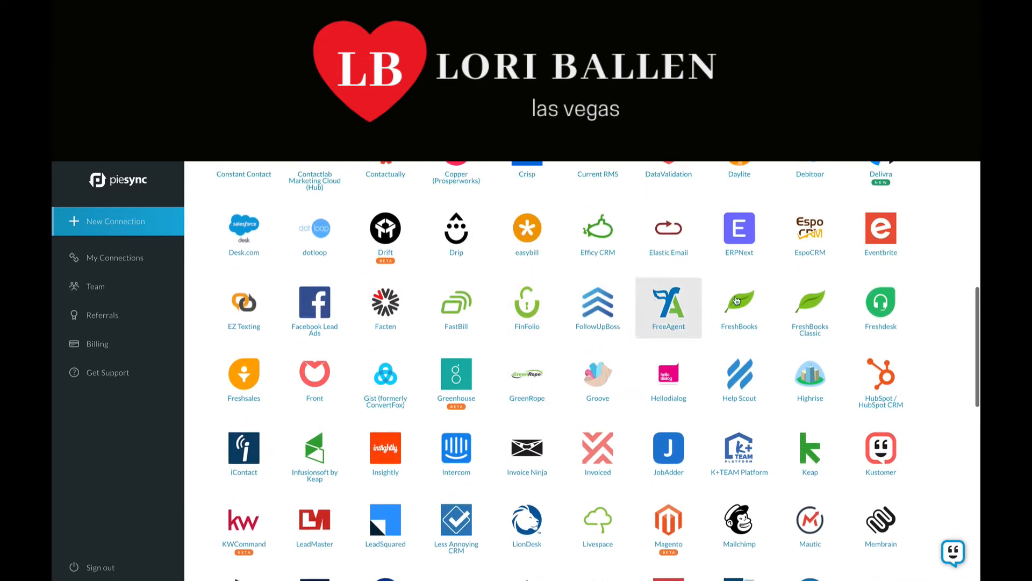
{"action": "scroll", "coordinate": [659, 300], "scroll_direction": "down", "scroll_amount": 1}
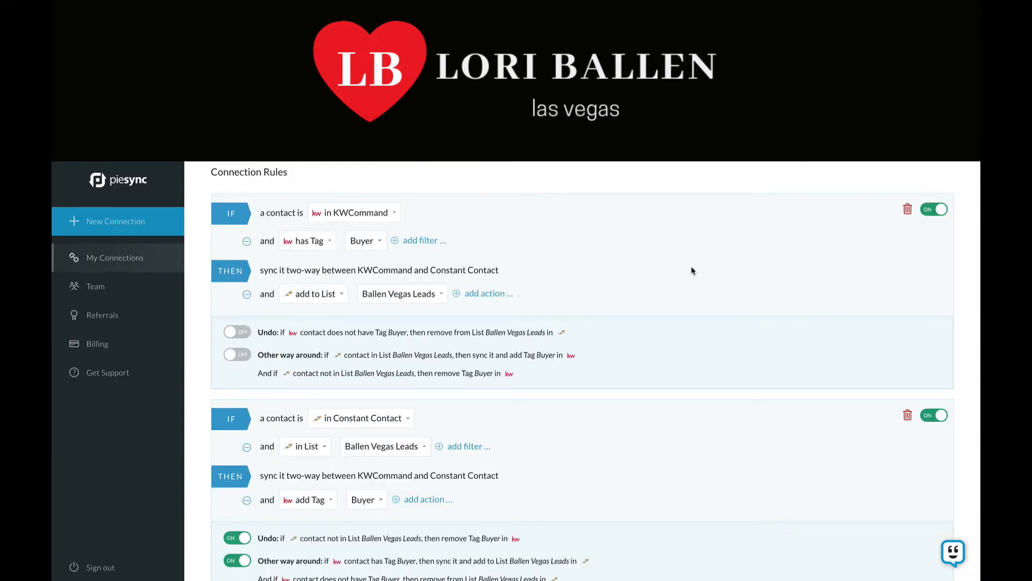
- Review the filters, actions, Undo and Other way around options of the KWCommand and Constant Contact connection rules
{"action": "scroll", "coordinate": [693, 271], "scroll_direction": "down", "scroll_amount": 1}
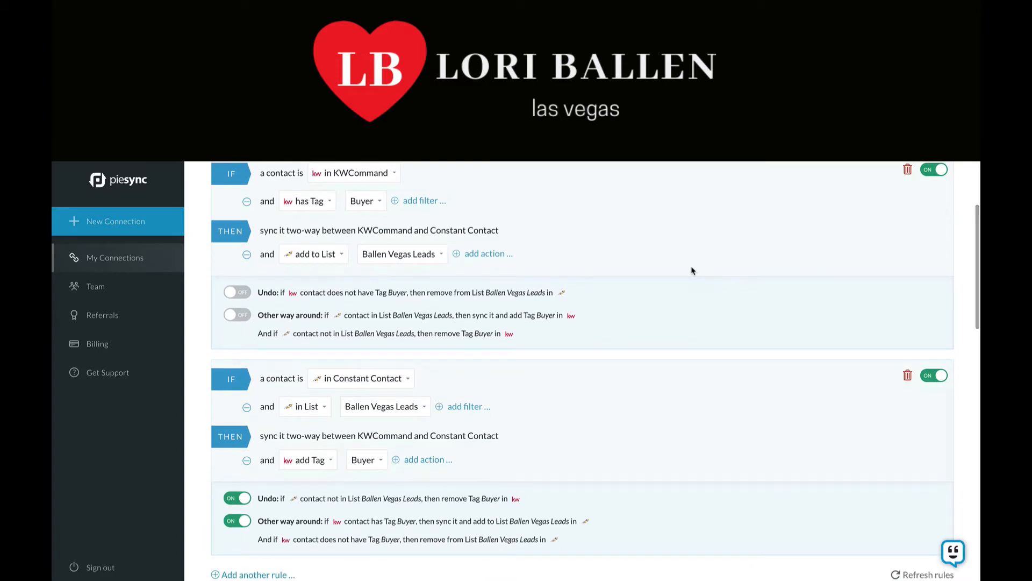
{"action": "scroll", "coordinate": [693, 270], "scroll_direction": "up", "scroll_amount": 1}
{"action": "scroll", "coordinate": [693, 271], "scroll_direction": "down", "scroll_amount": 1}
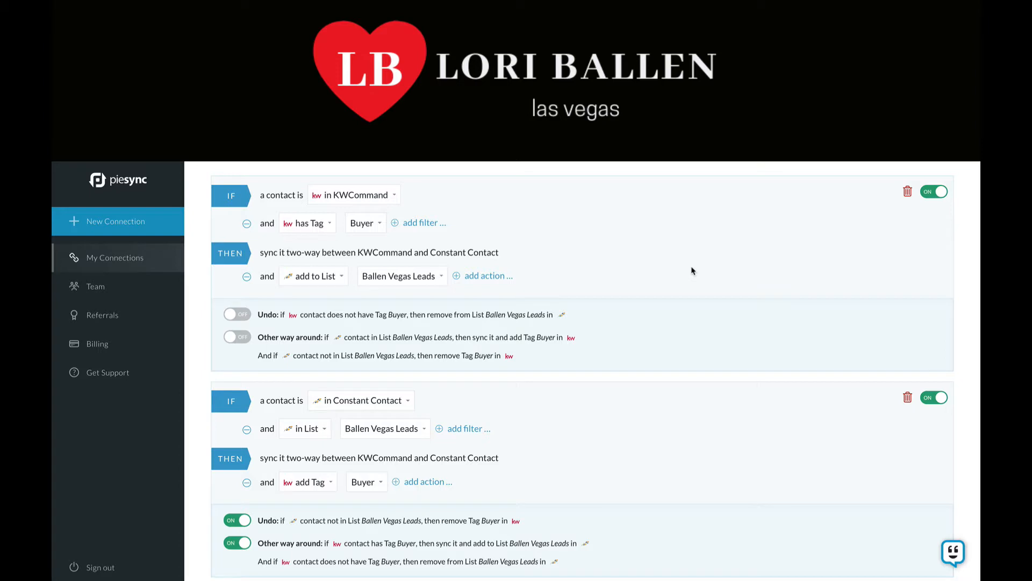
{"action": "scroll", "coordinate": [651, 296], "scroll_direction": "down", "scroll_amount": 1}
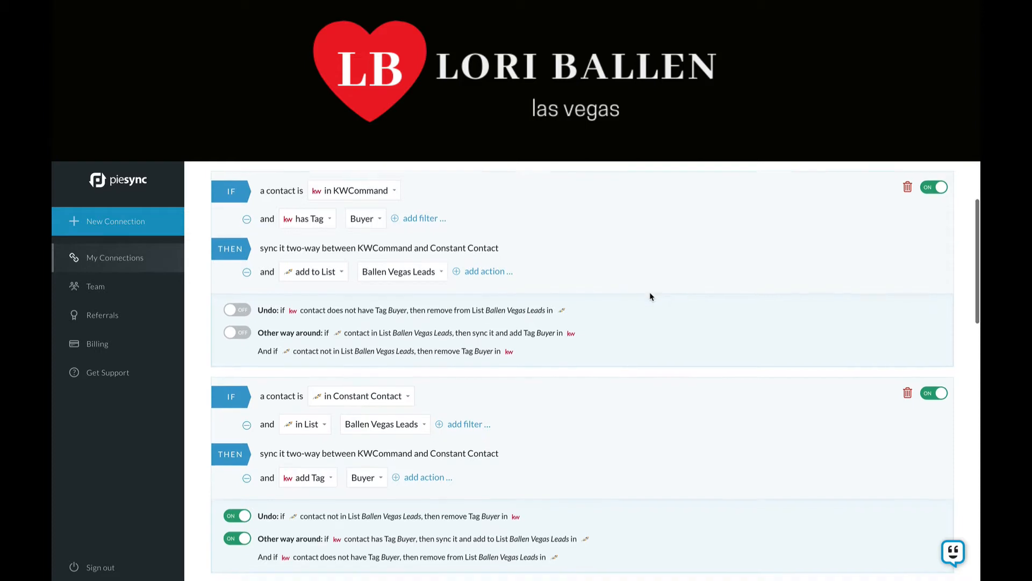
{"action": "scroll", "coordinate": [651, 297], "scroll_direction": "down", "scroll_amount": 1}
{"action": "scroll", "coordinate": [651, 297], "scroll_direction": "up", "scroll_amount": 1}
{"action": "scroll", "coordinate": [651, 297], "scroll_direction": "down", "scroll_amount": 1}
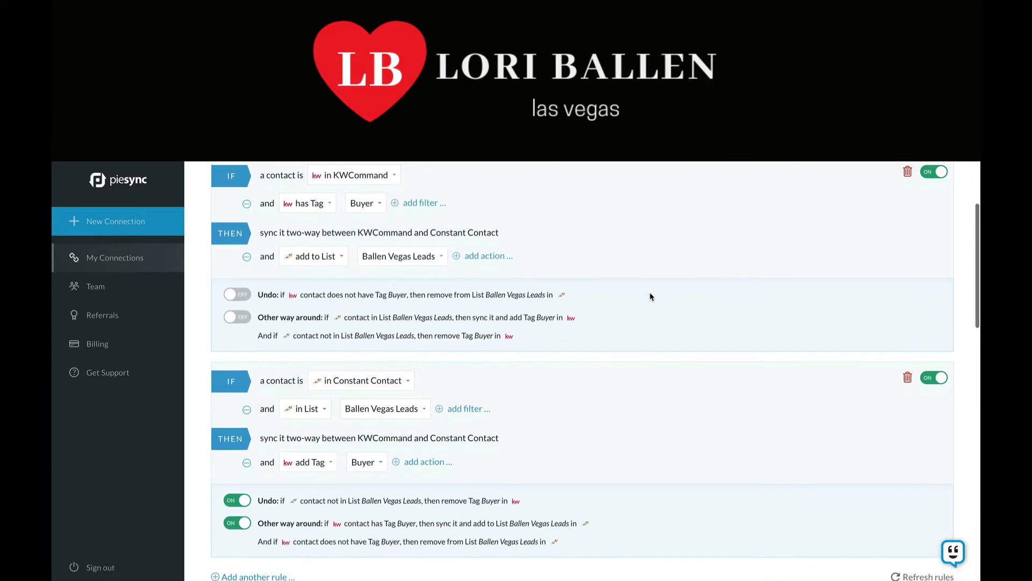
{"action": "scroll", "coordinate": [651, 296], "scroll_direction": "up", "scroll_amount": 1}
{"action": "scroll", "coordinate": [650, 296], "scroll_direction": "down", "scroll_amount": 2}
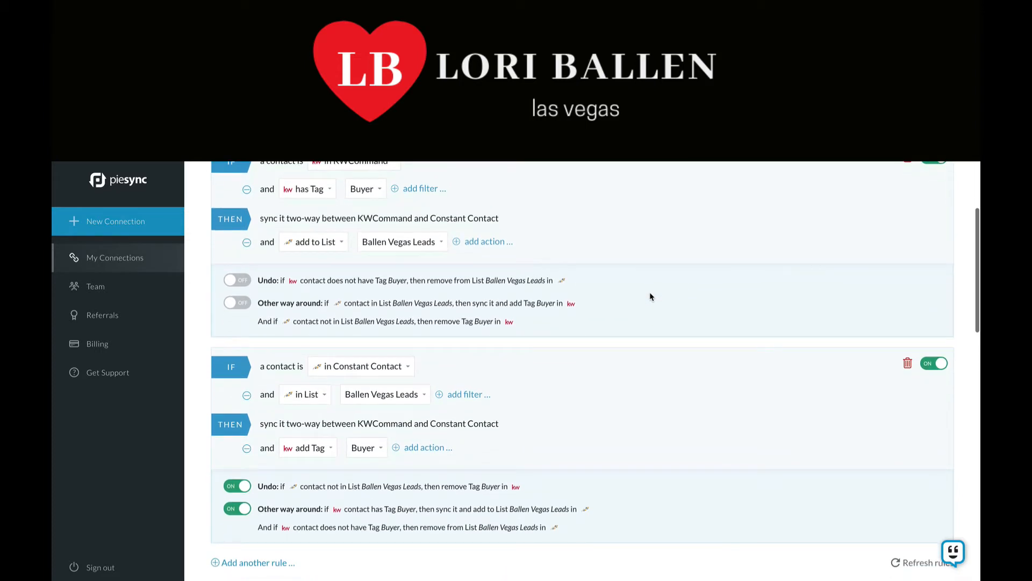
- Switch the conflicting-change setting to KWCommand wins and back to Constant Contact wins
{"action": "scroll", "coordinate": [650, 297], "scroll_direction": "down", "scroll_amount": 5}
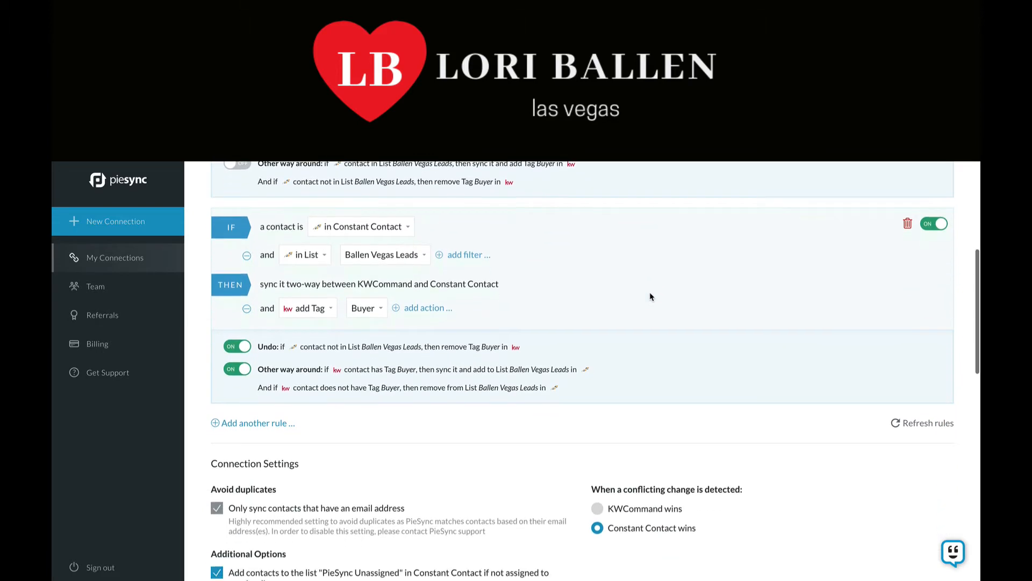
{"action": "scroll", "coordinate": [650, 297], "scroll_direction": "down", "scroll_amount": 6}
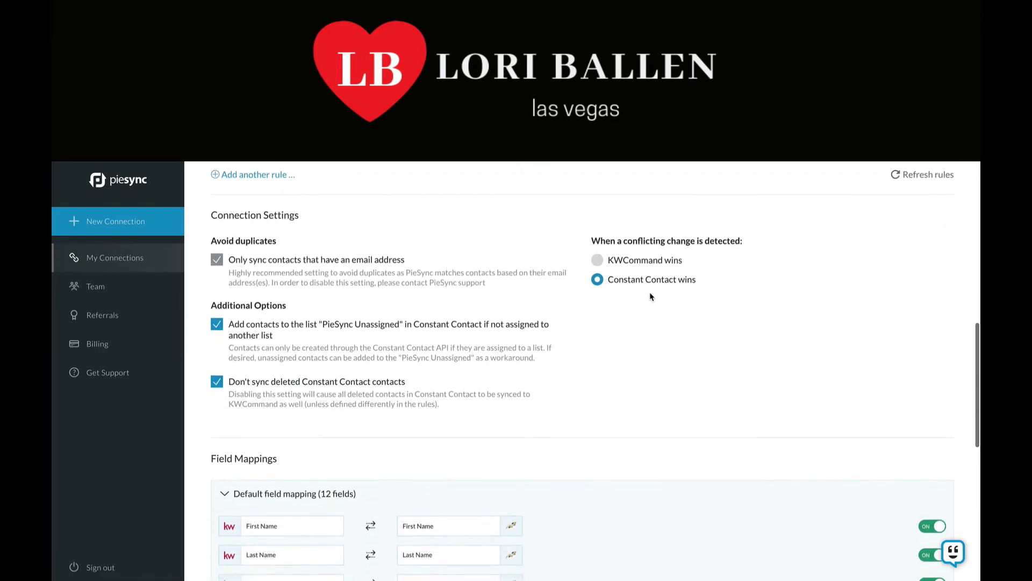
{"action": "scroll", "coordinate": [648, 293], "scroll_direction": "down", "scroll_amount": 1}
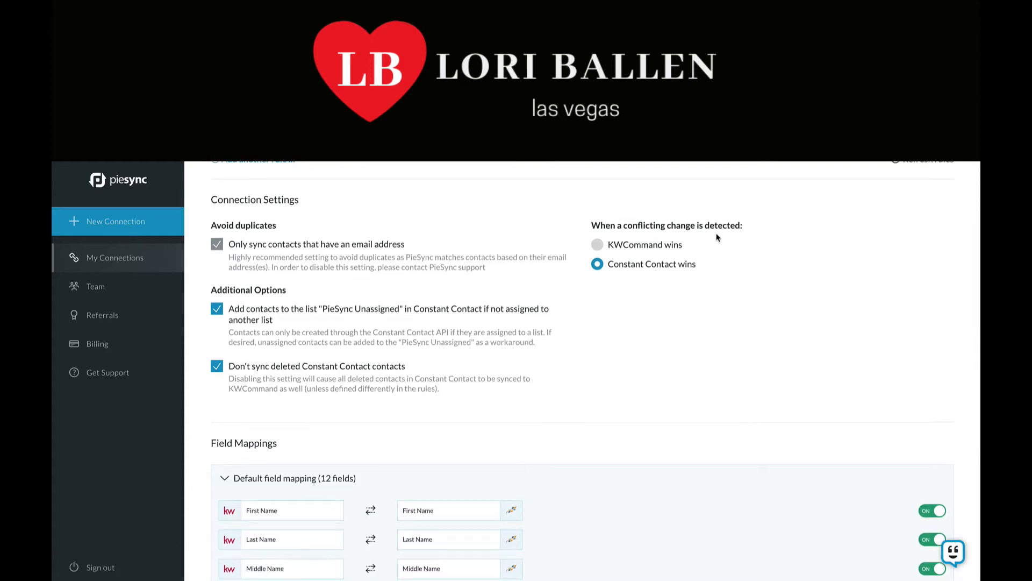
{"action": "left_click", "coordinate": [598, 245]}
{"action": "left_click", "coordinate": [598, 264]}
{"action": "scroll", "coordinate": [690, 291], "scroll_direction": "down", "scroll_amount": 1}
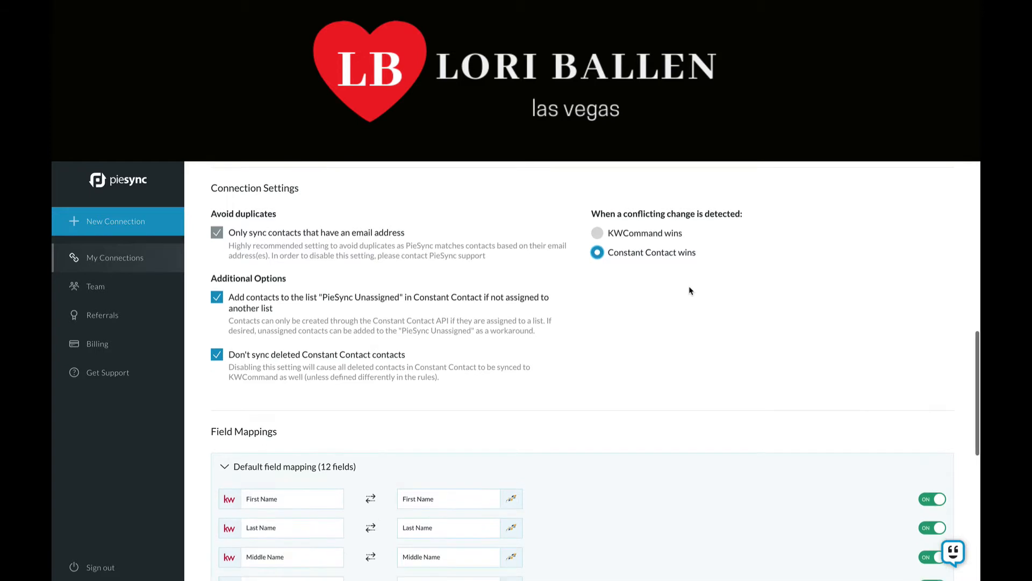
- Review the additional connection options and the default field mappings between KWCommand and Constant Contact
{"action": "scroll", "coordinate": [690, 290], "scroll_direction": "down", "scroll_amount": 3}
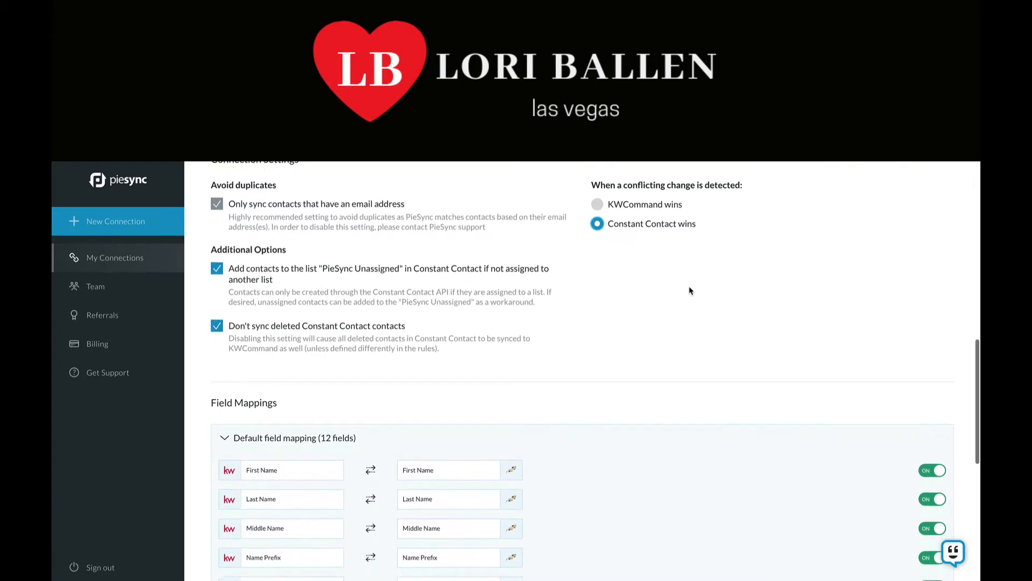
{"action": "scroll", "coordinate": [690, 291], "scroll_direction": "down", "scroll_amount": 5}
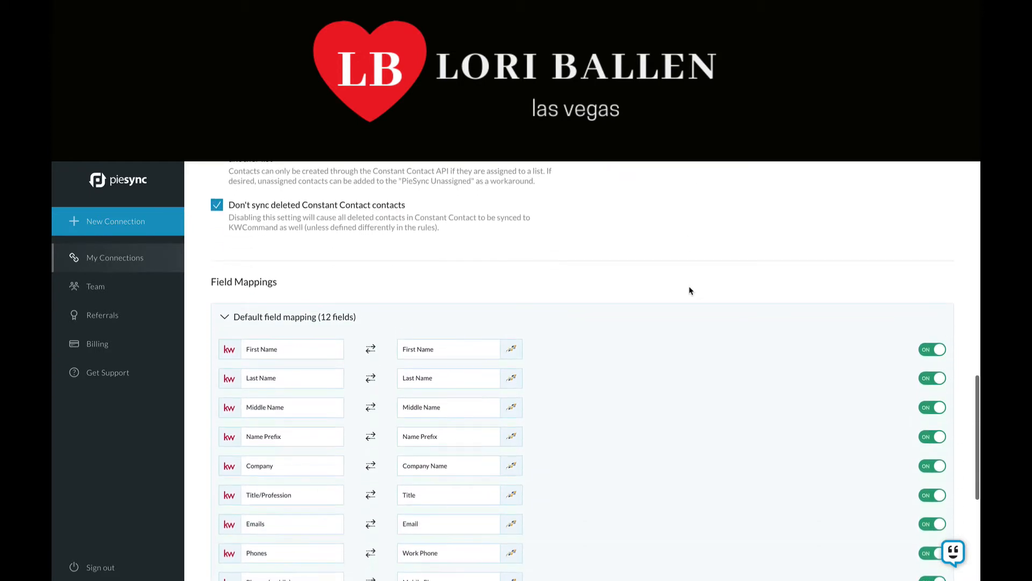
{"action": "scroll", "coordinate": [391, 232], "scroll_direction": "up", "scroll_amount": 4}
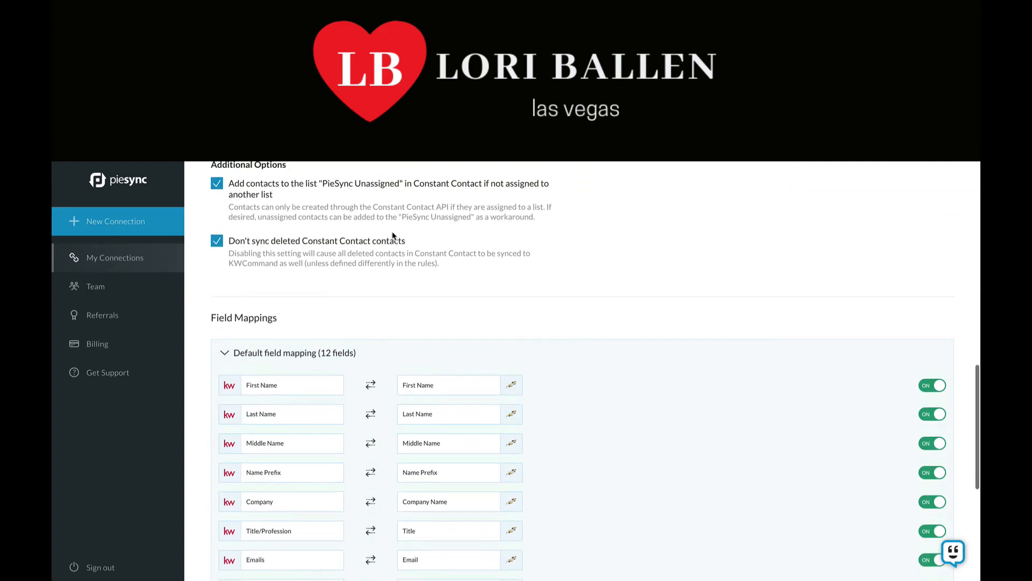
{"action": "scroll", "coordinate": [262, 268], "scroll_direction": "down", "scroll_amount": 1}
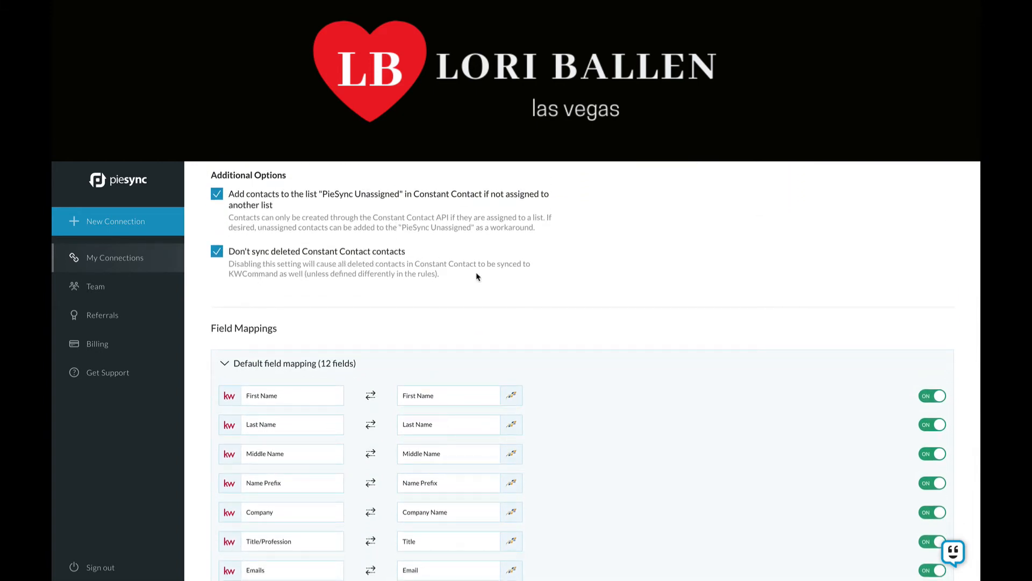
{"action": "scroll", "coordinate": [505, 222], "scroll_direction": "down", "scroll_amount": 1}
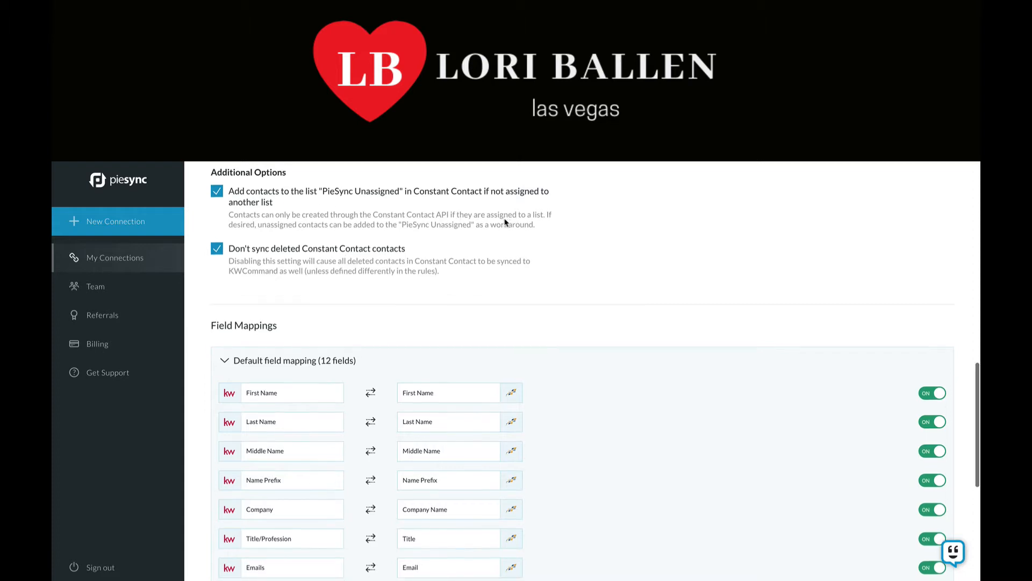
{"action": "scroll", "coordinate": [505, 222], "scroll_direction": "down", "scroll_amount": 1}
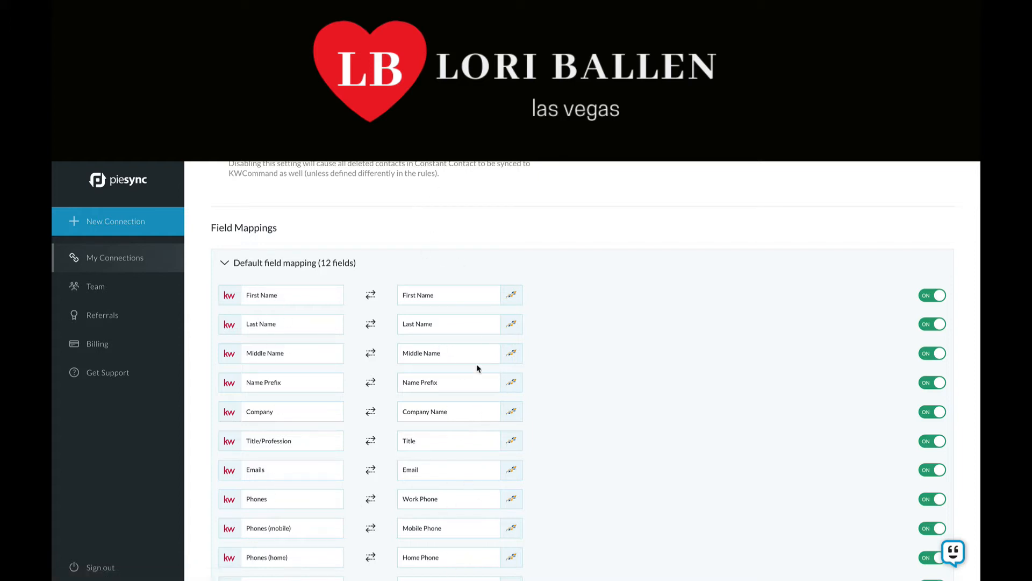
{"action": "scroll", "coordinate": [463, 334], "scroll_direction": "down", "scroll_amount": 2}
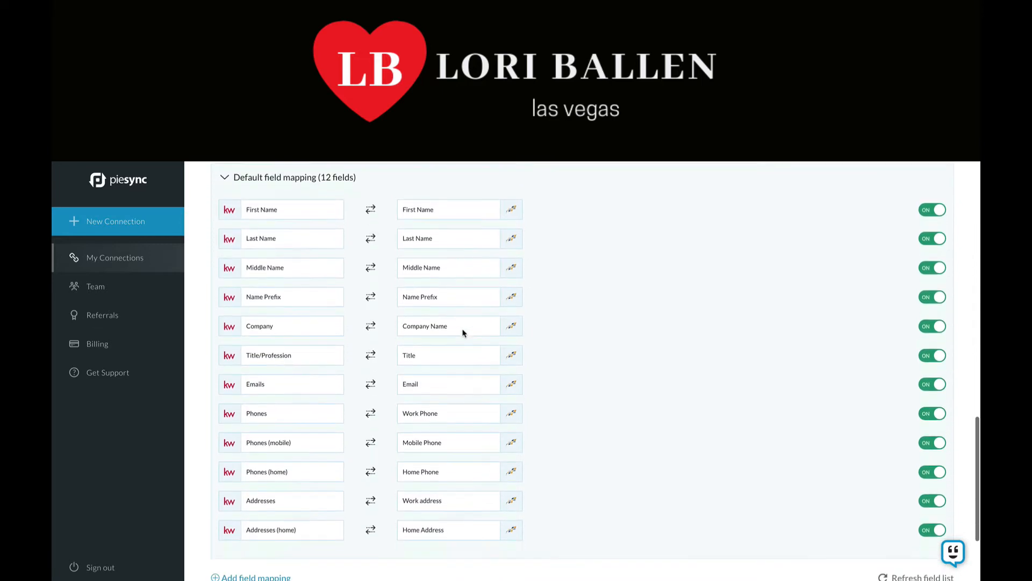
{"action": "scroll", "coordinate": [463, 334], "scroll_direction": "down", "scroll_amount": 1}
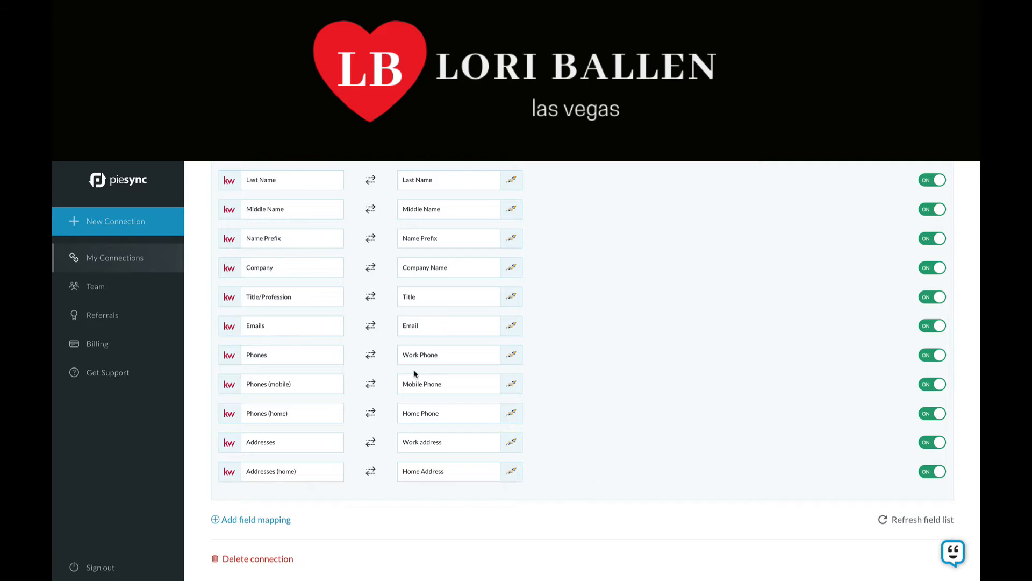
{"action": "scroll", "coordinate": [332, 338], "scroll_direction": "down", "scroll_amount": 2}
{"action": "scroll", "coordinate": [555, 298], "scroll_direction": "up", "scroll_amount": 6}
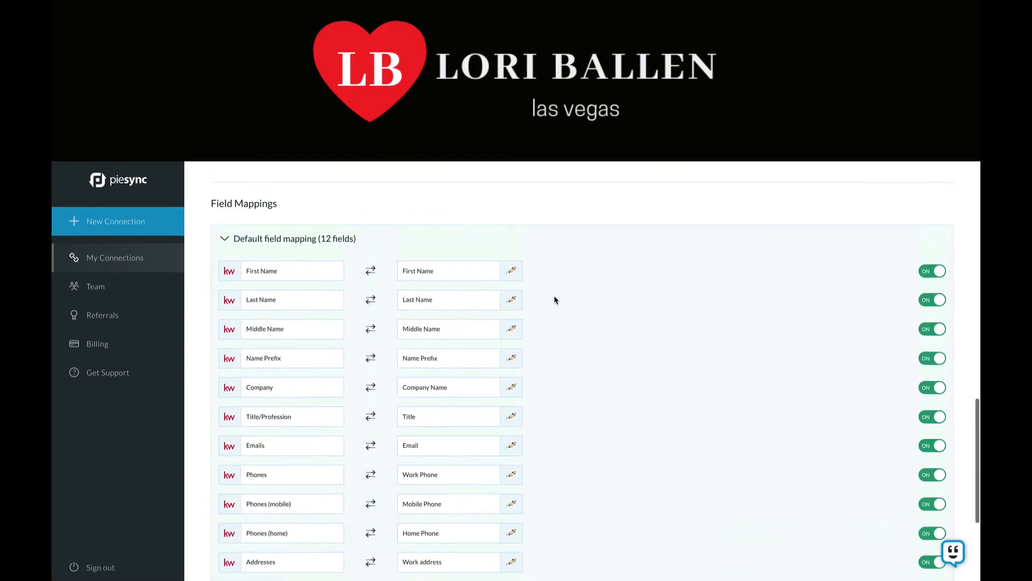
- Start syncing the KWCommand and Constant Contact connection and confirm the start
{"action": "scroll", "coordinate": [555, 300], "scroll_direction": "down", "scroll_amount": 10}
{"action": "left_click", "coordinate": [882, 526]}
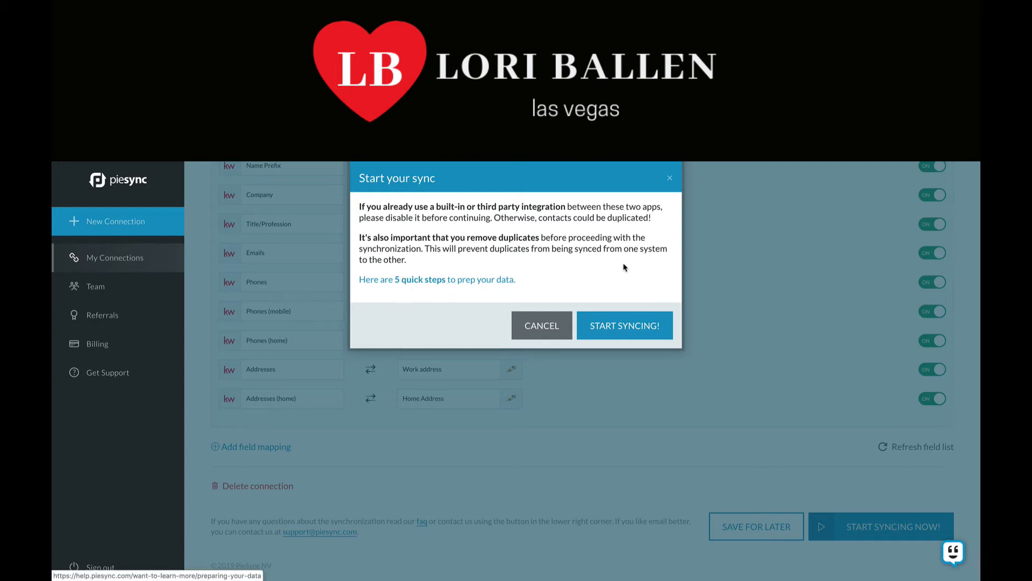
{"action": "left_click", "coordinate": [623, 328]}
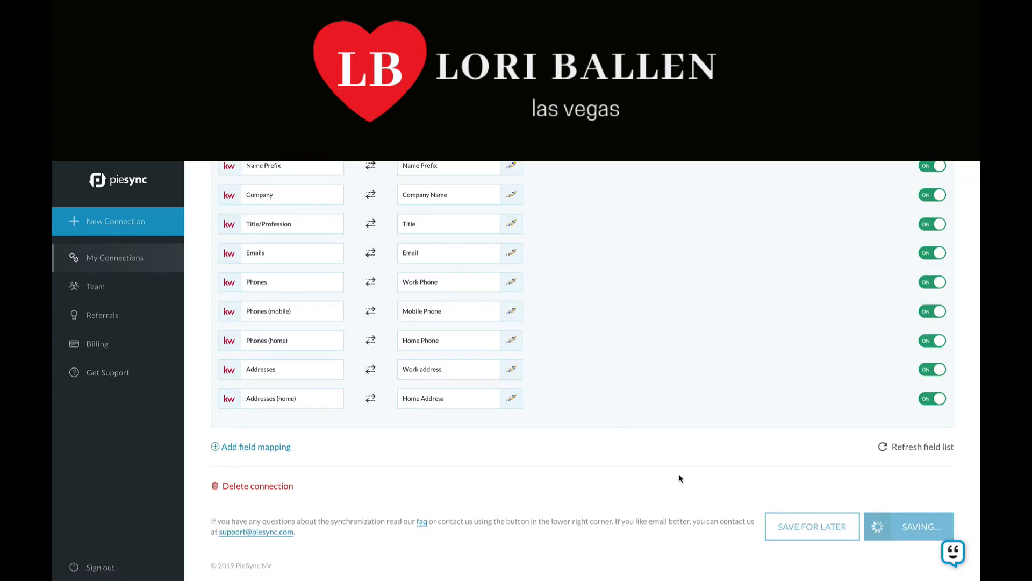
{"action": "scroll", "coordinate": [672, 411], "scroll_direction": "up", "scroll_amount": 4}
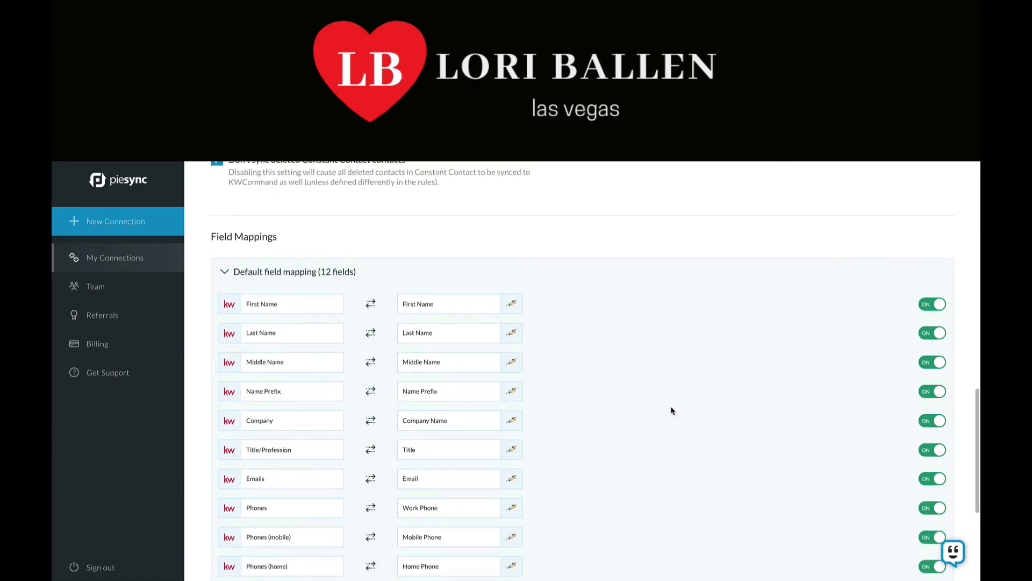